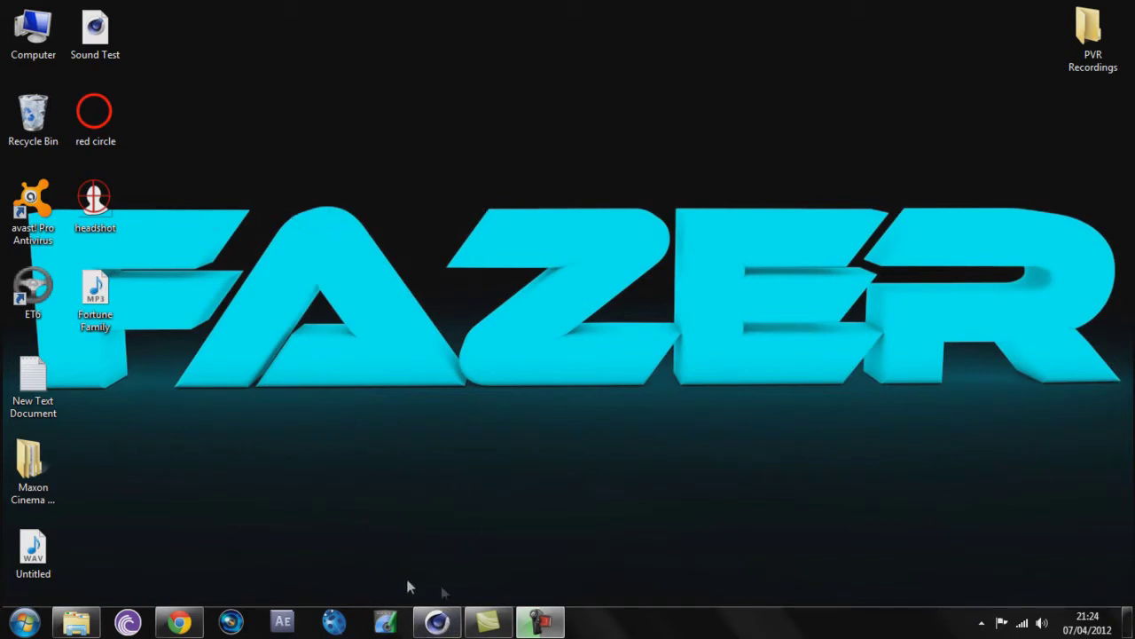
Switch to CINEMA 4D and delete all existing objects and materials from the scene
click(435, 613)
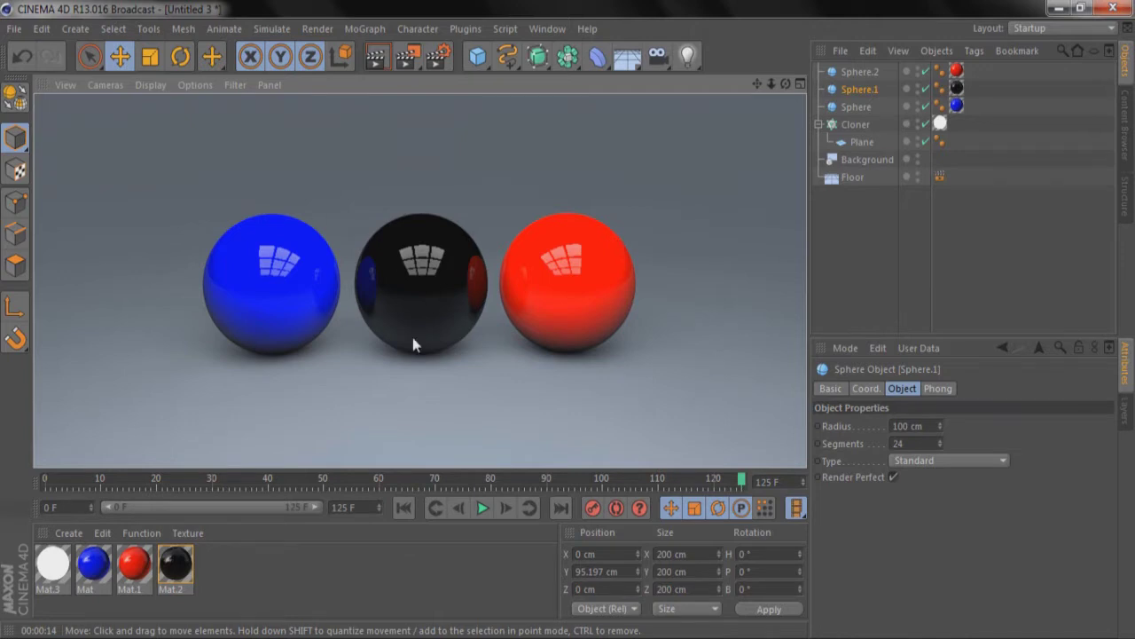
drag(882, 241, 815, 53)
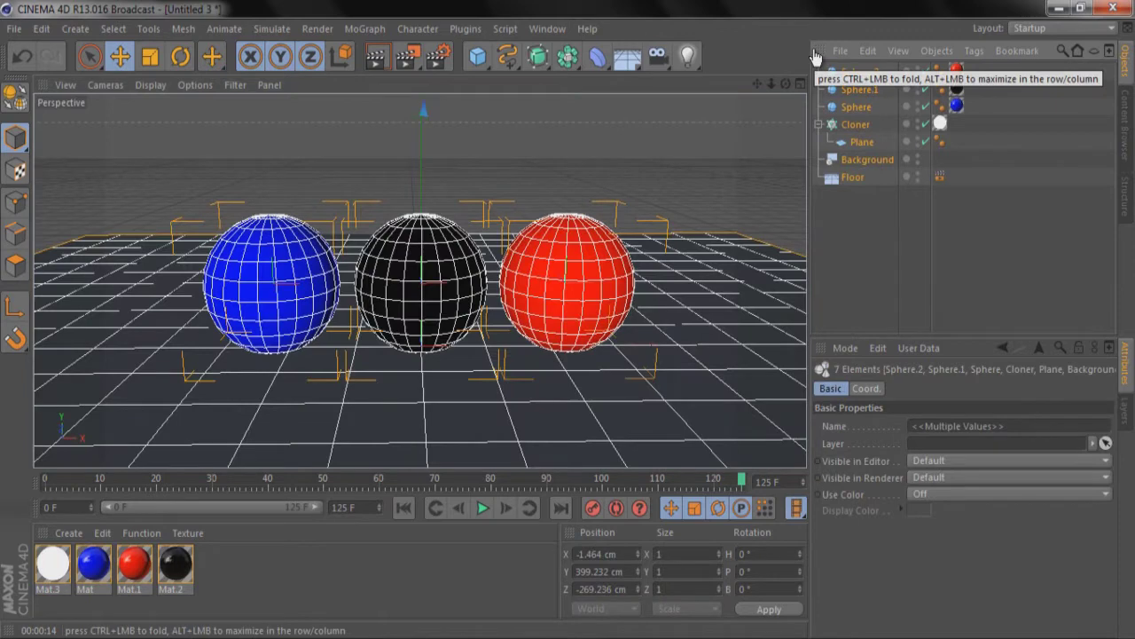
key(Delete)
drag(256, 575, 62, 590)
key(Delete)
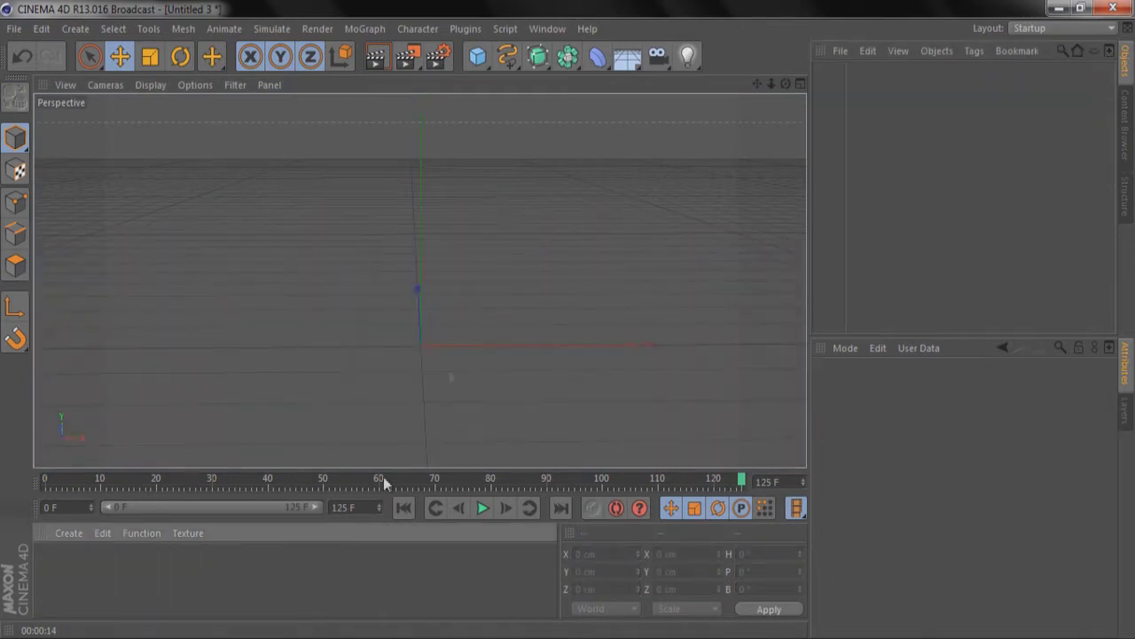
Add a Floor and a Background object to the empty scene and render the perspective view
click(628, 59)
drag(628, 59, 704, 132)
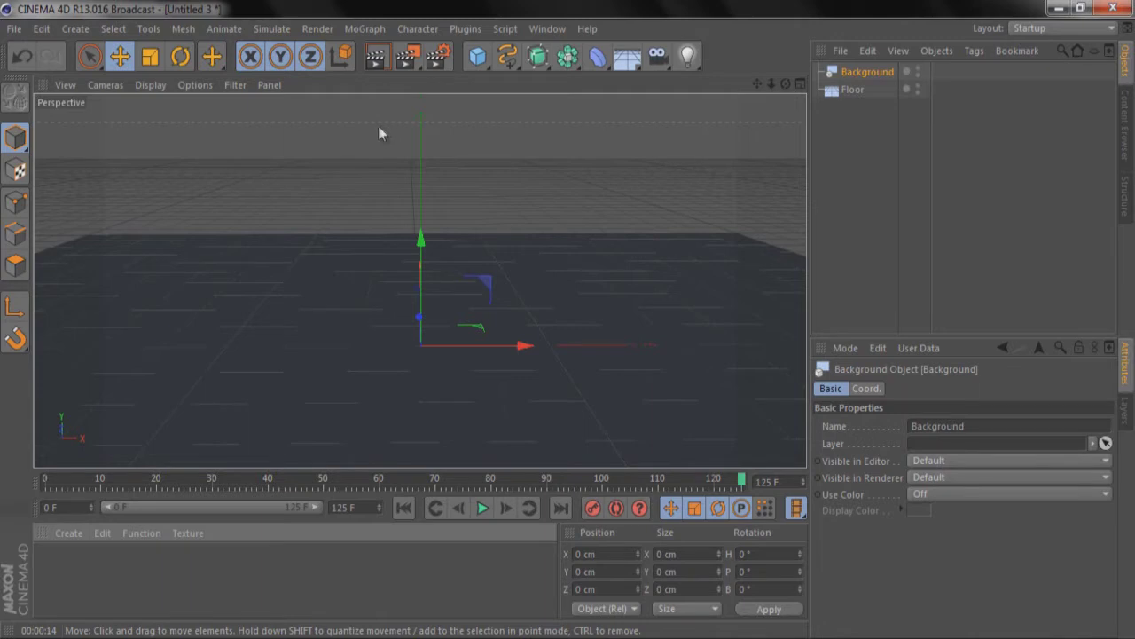
click(374, 62)
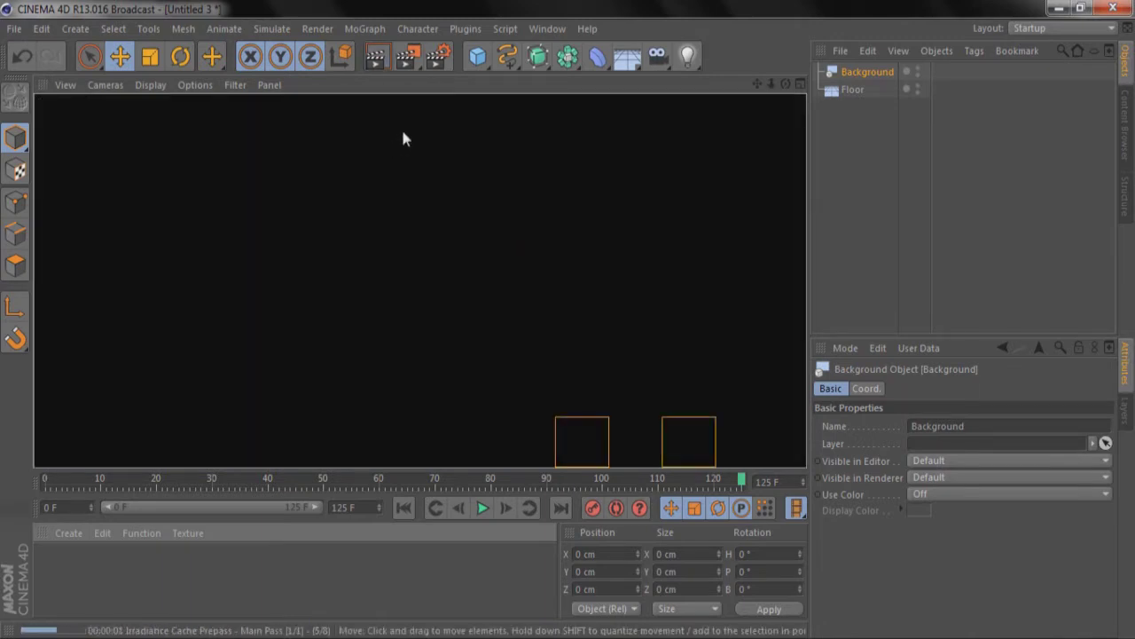
Disable Global Illumination in the render settings and render the view again
click(437, 58)
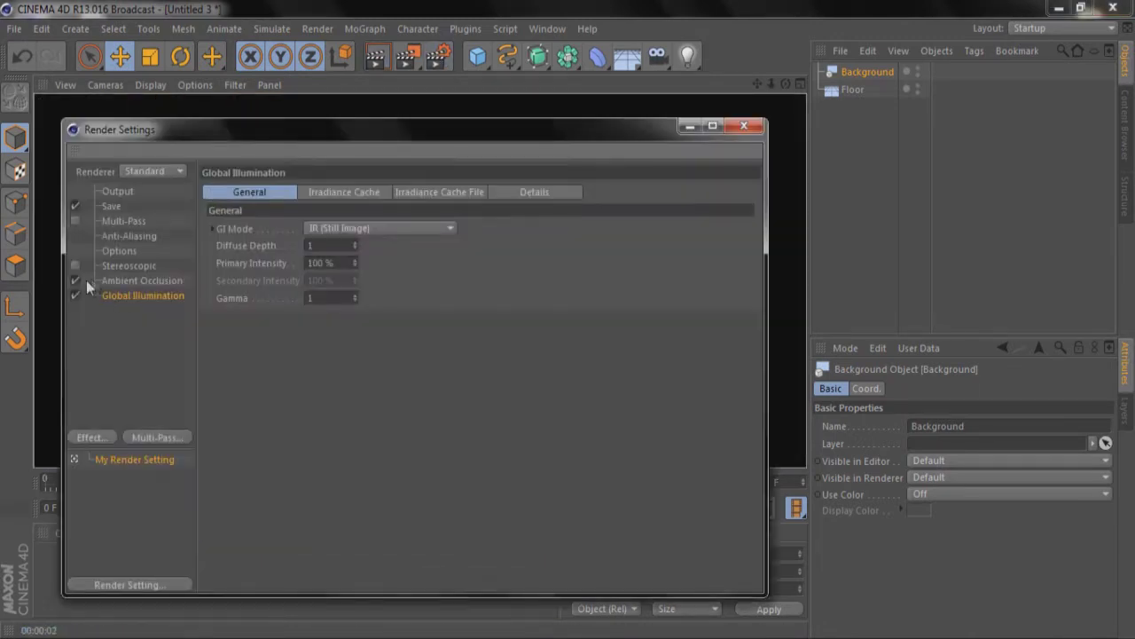
click(75, 294)
click(743, 125)
click(384, 58)
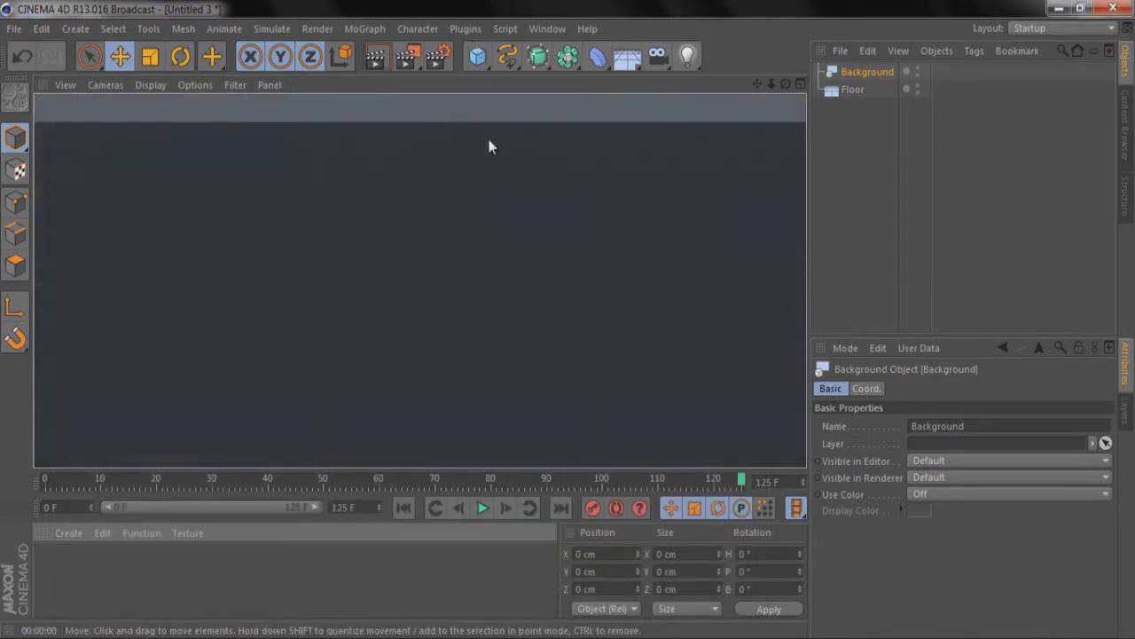
Give the floor a Compositing tag with Self Shadowing off and Compositing Background on, and render the view
click(857, 93)
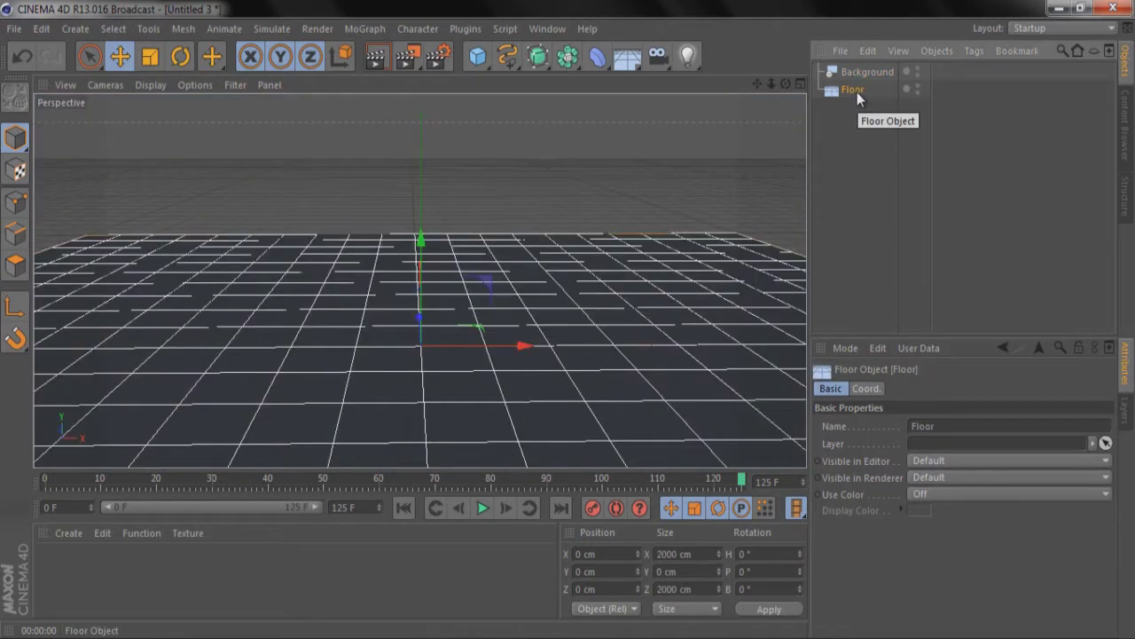
right_click(856, 92)
mouse_move(893, 106)
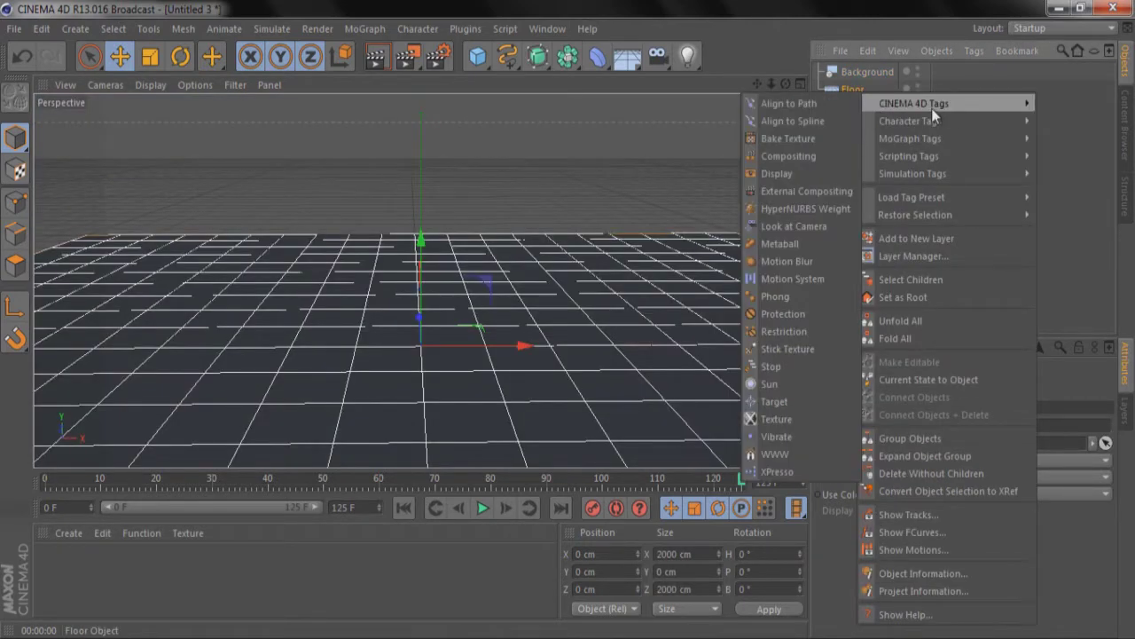
click(788, 157)
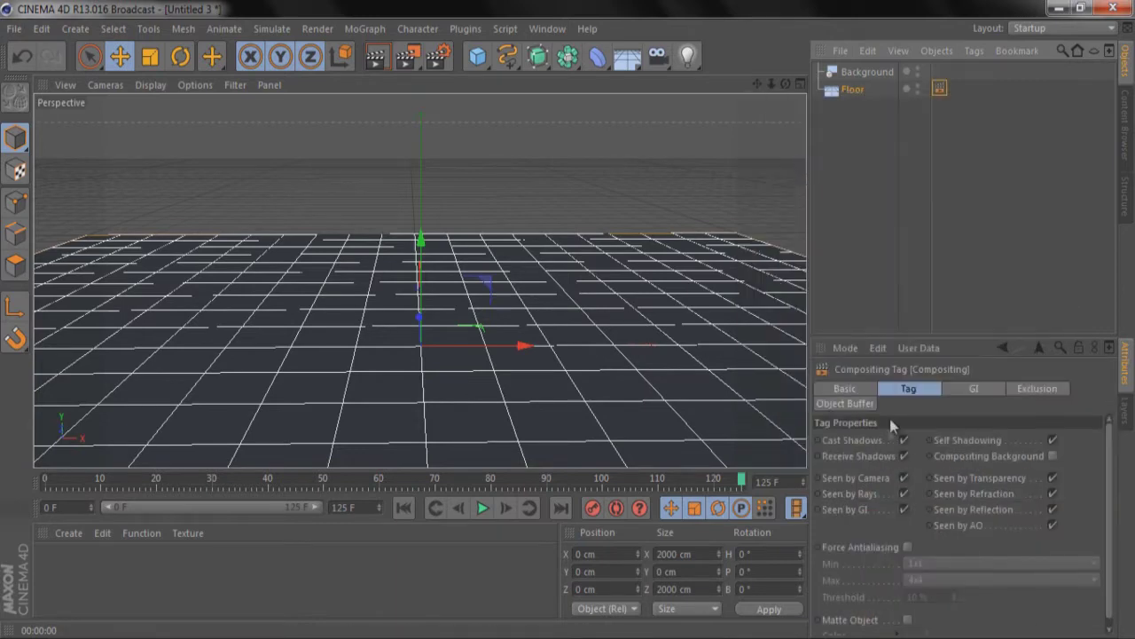
click(1052, 440)
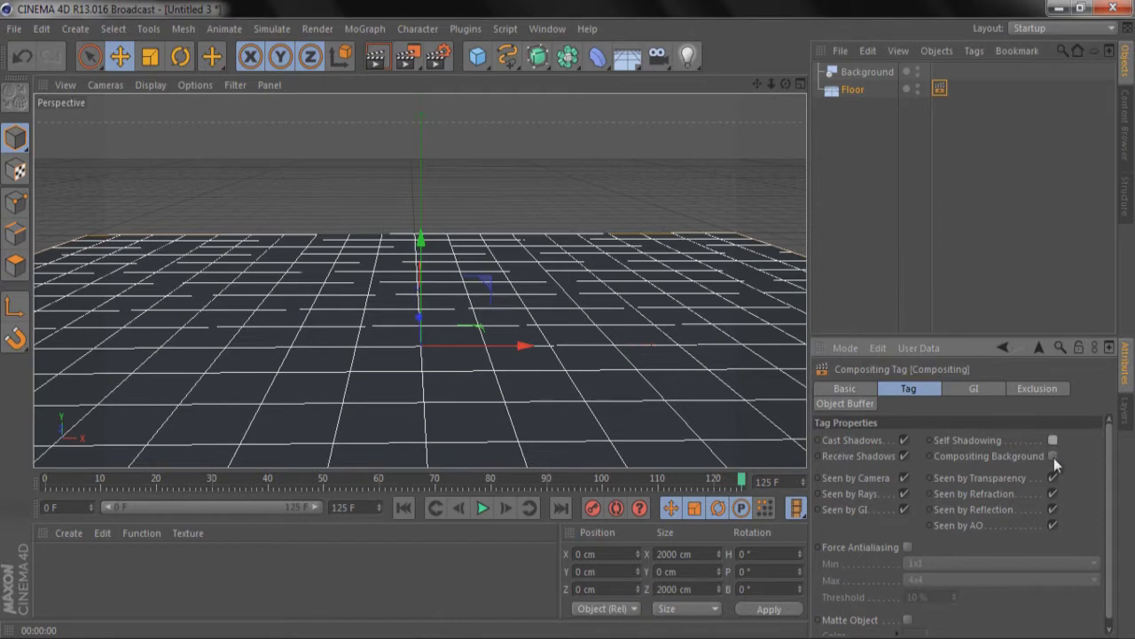
click(373, 60)
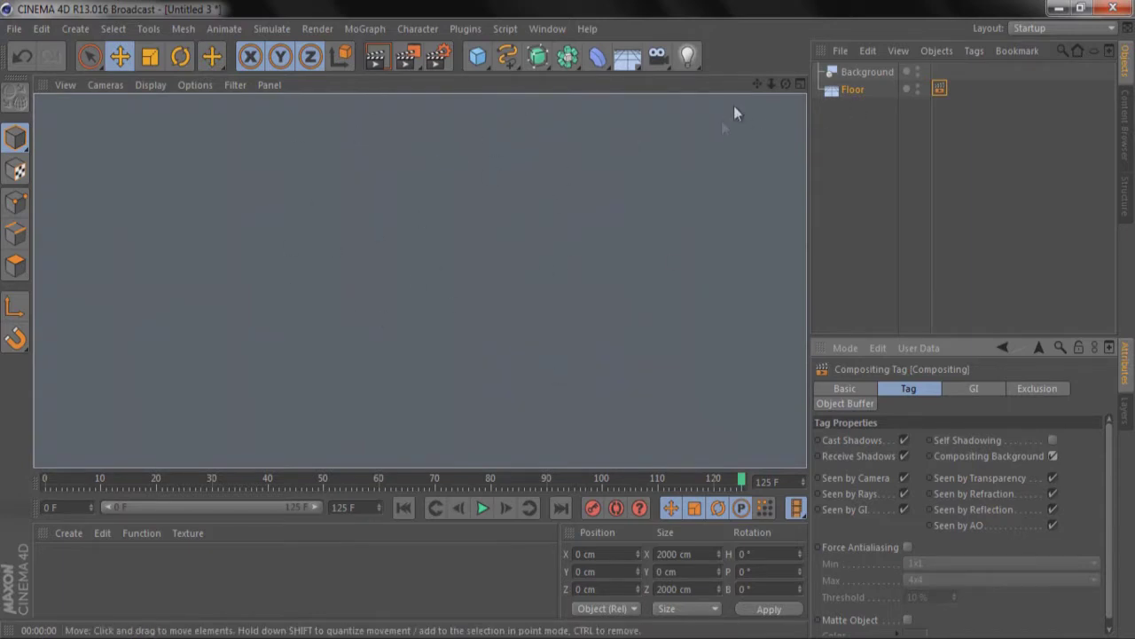
Add a sphere and raise it to about 98 cm on Y so it rests on the floor
click(639, 197)
drag(479, 67, 568, 320)
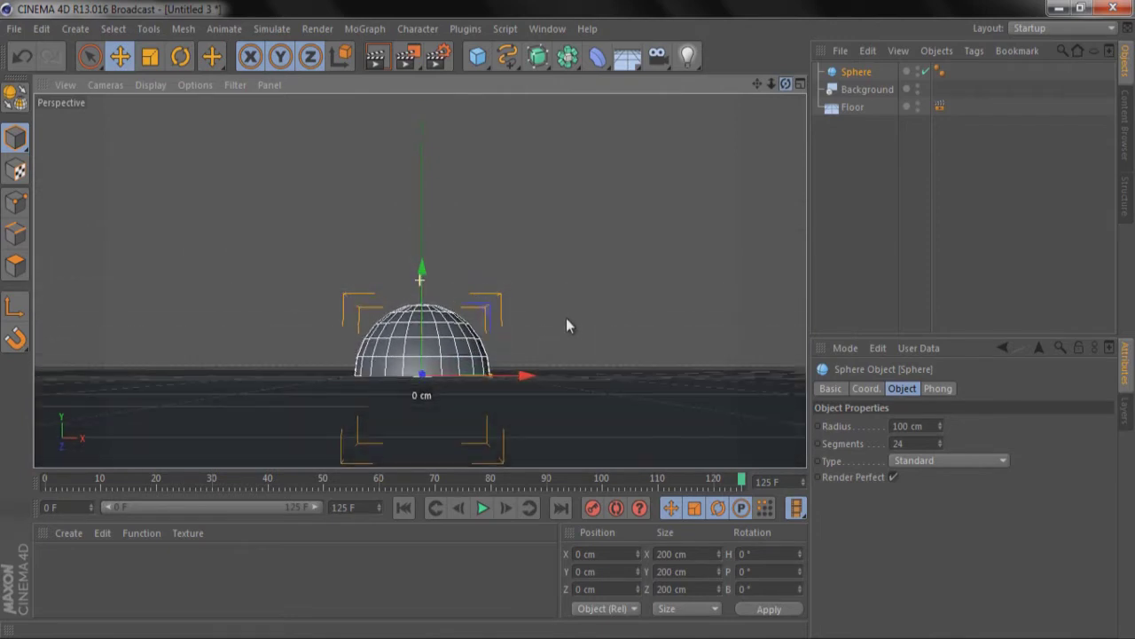
drag(421, 271, 434, 202)
drag(785, 83, 569, 319)
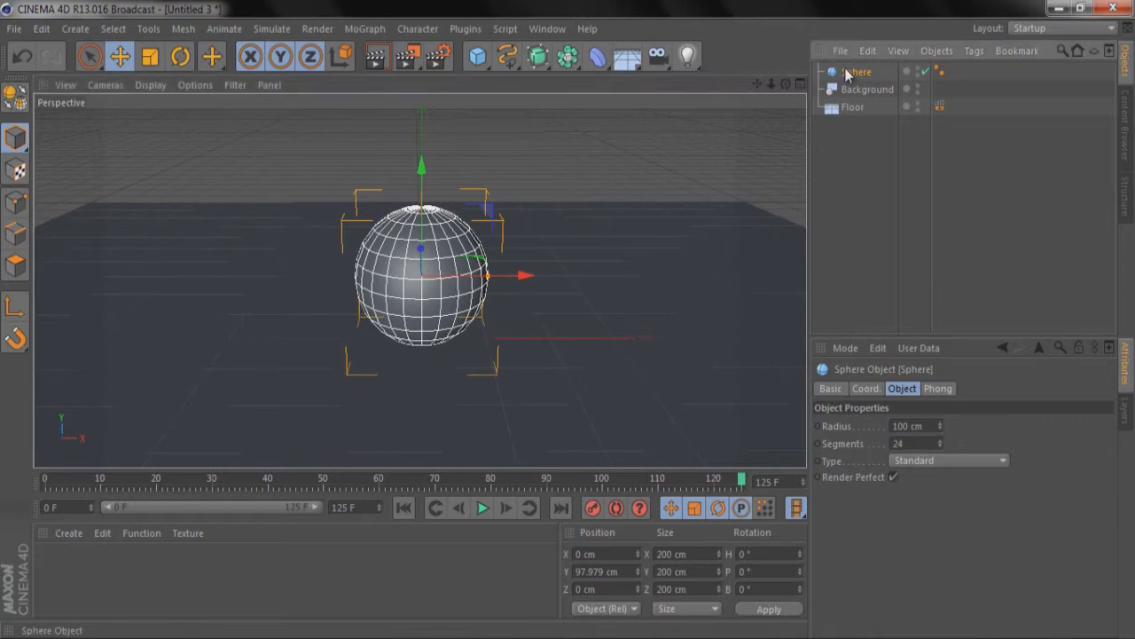
Copy the sphere and paste two duplicates of it
key(ctrl+c)
key(ctrl+v)
key(ctrl+v)
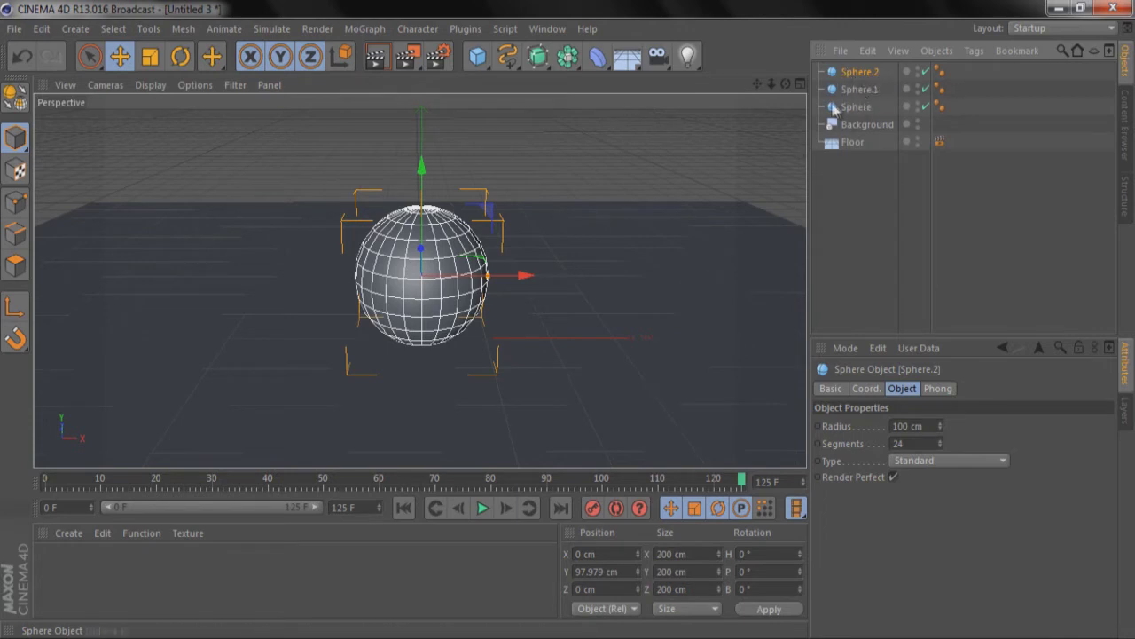
Move Sphere.2 along positive X and the original Sphere to about X -221 cm, forming a row of three, and render the view
drag(530, 276, 679, 269)
click(435, 269)
drag(524, 276, 375, 274)
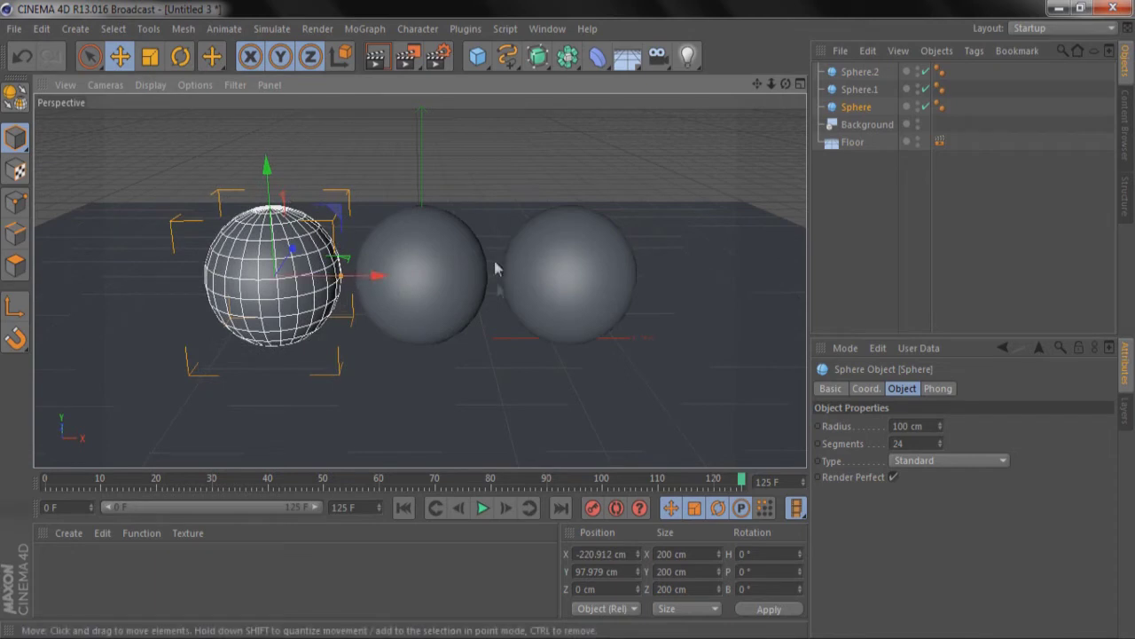
click(422, 255)
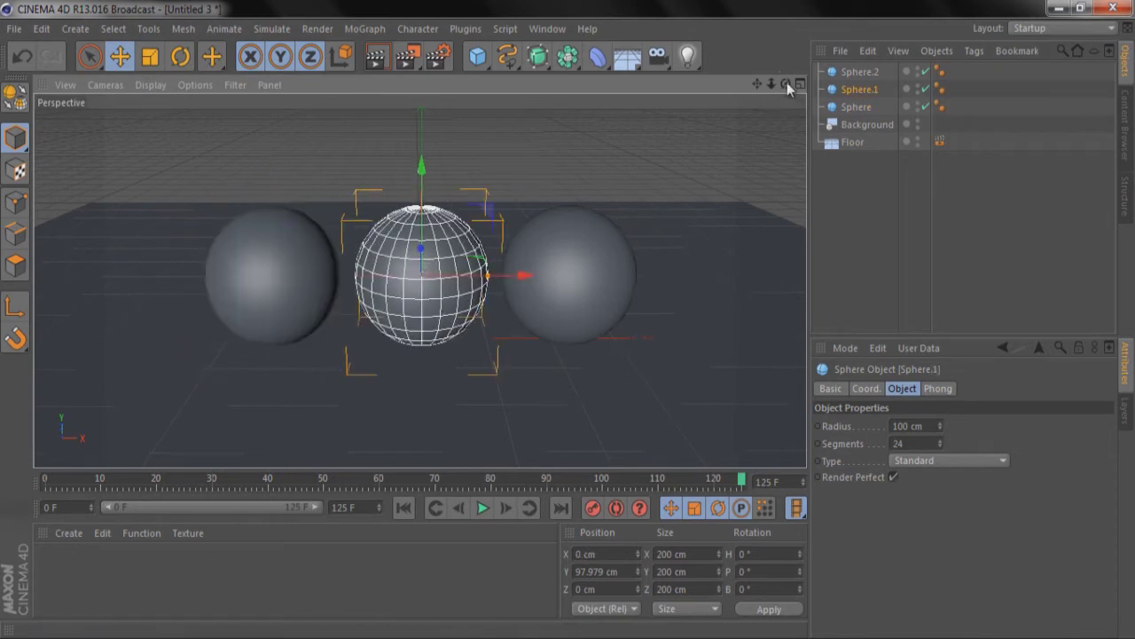
drag(787, 82, 568, 319)
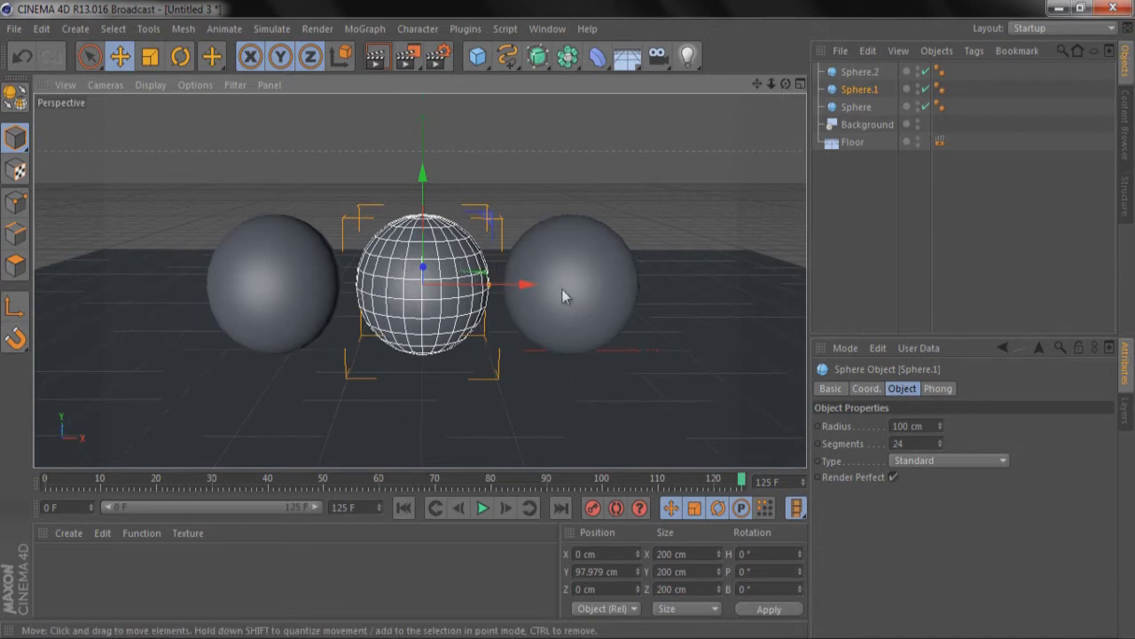
click(322, 572)
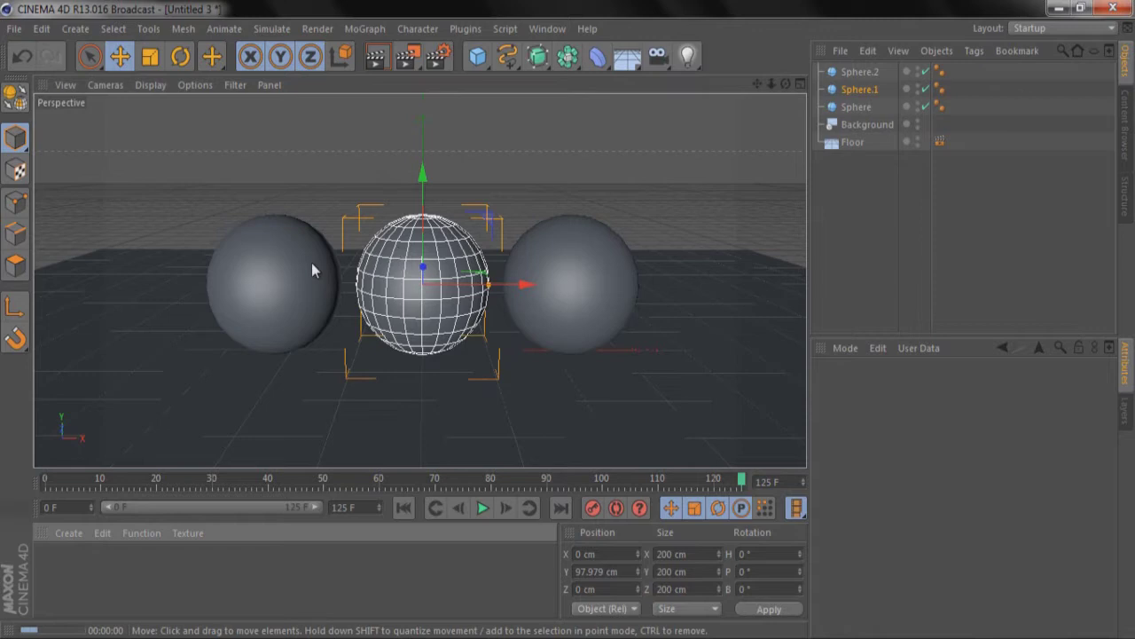
key(ctrl+r)
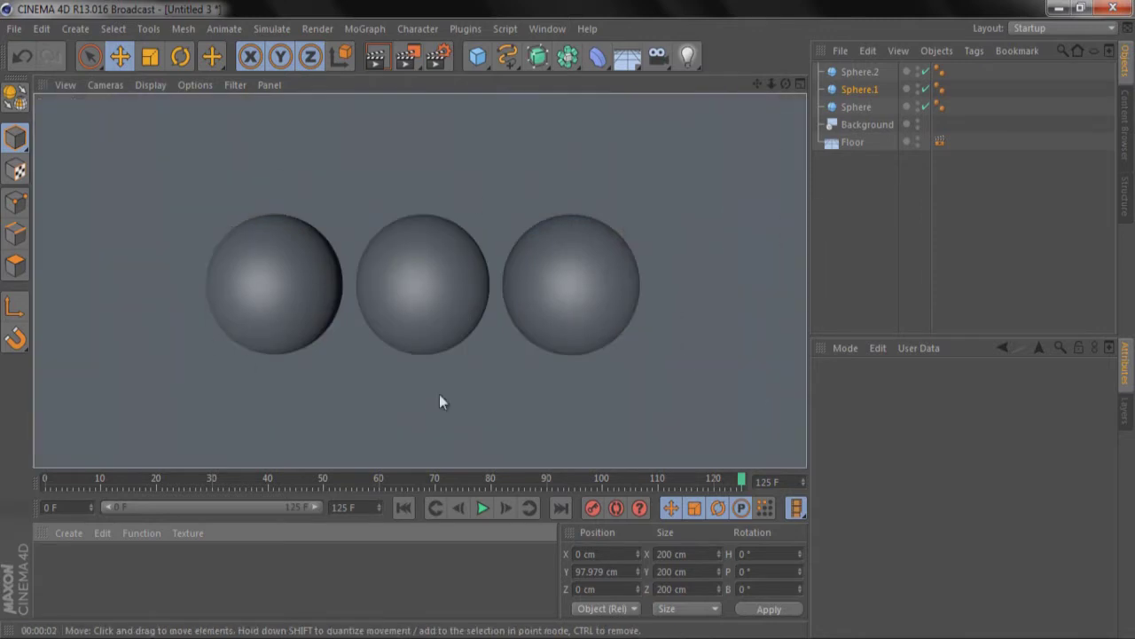
Create a new material, turn off its Specular channel and turn on its Reflection channel
click(377, 588)
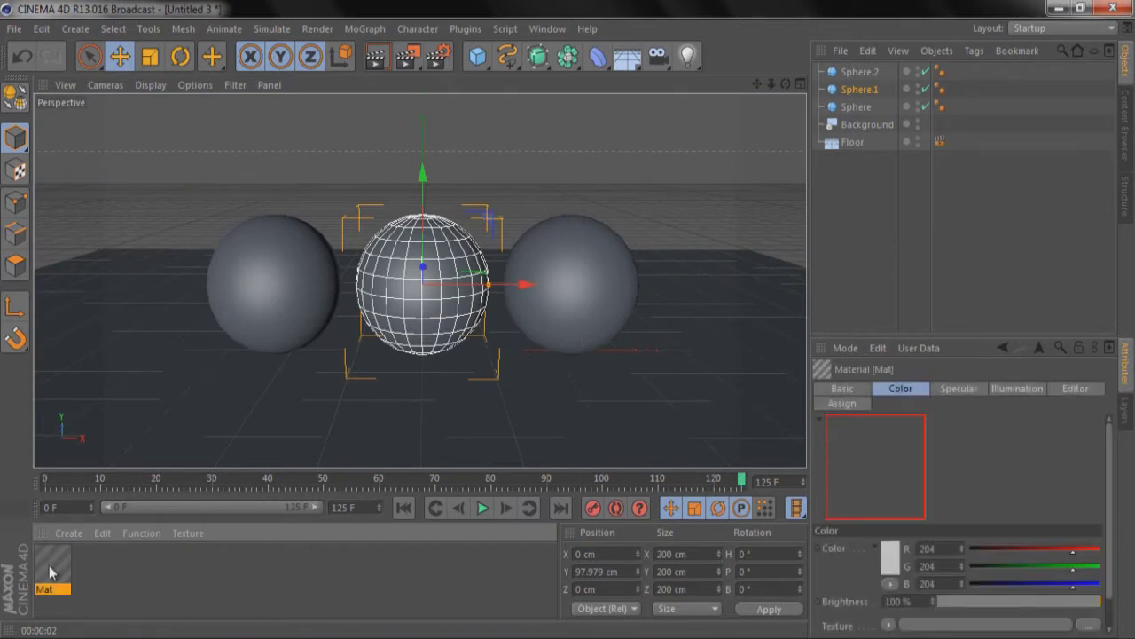
double_click(50, 573)
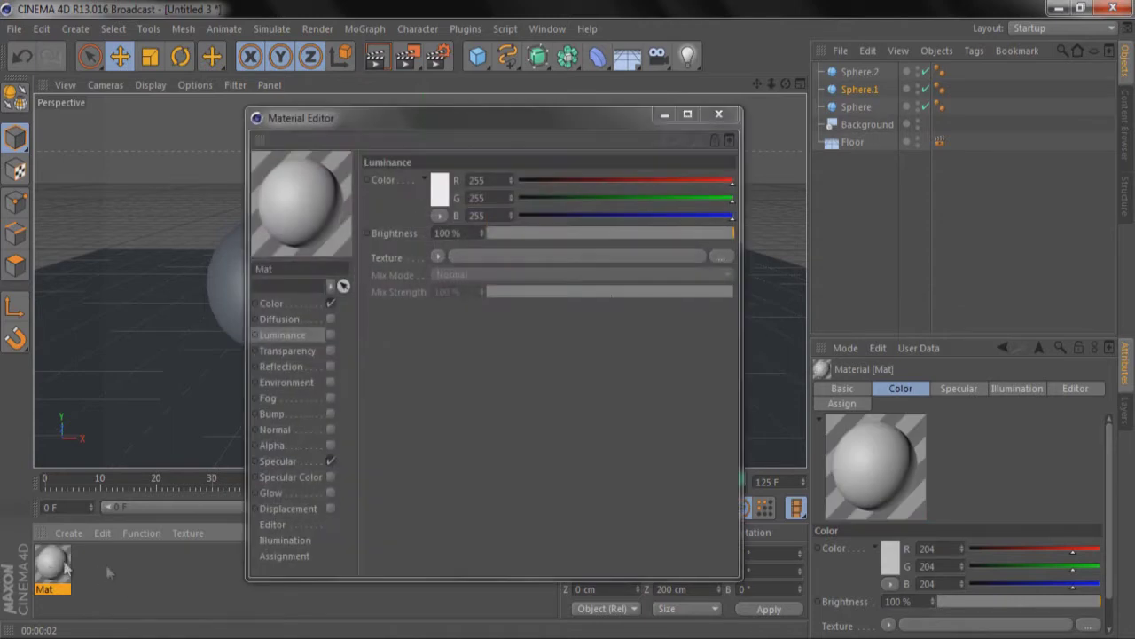
click(719, 113)
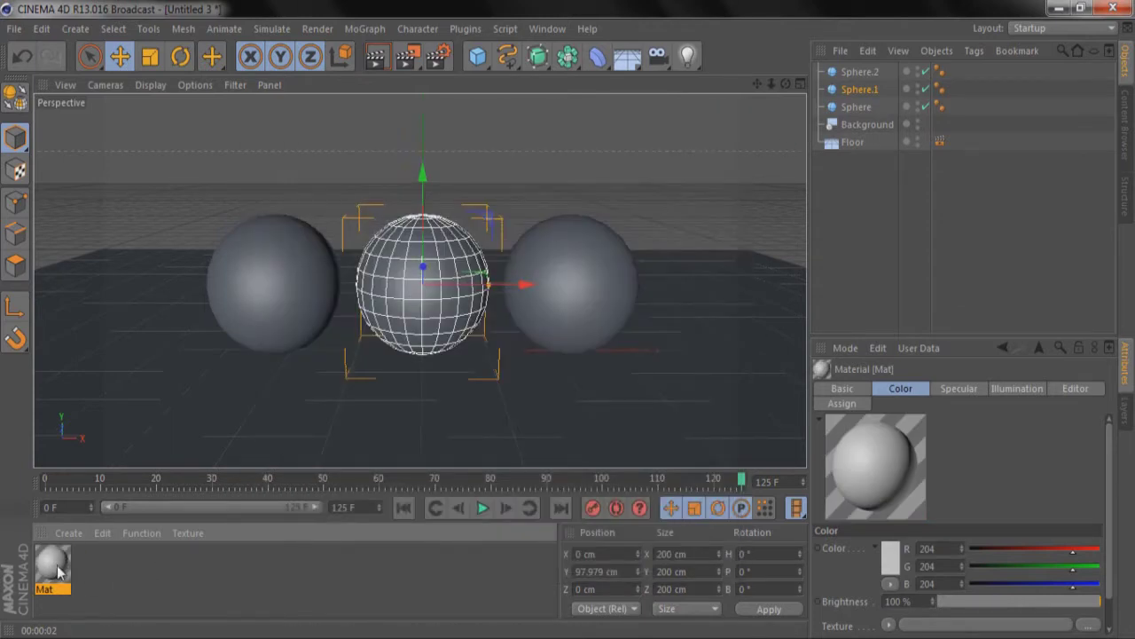
double_click(53, 568)
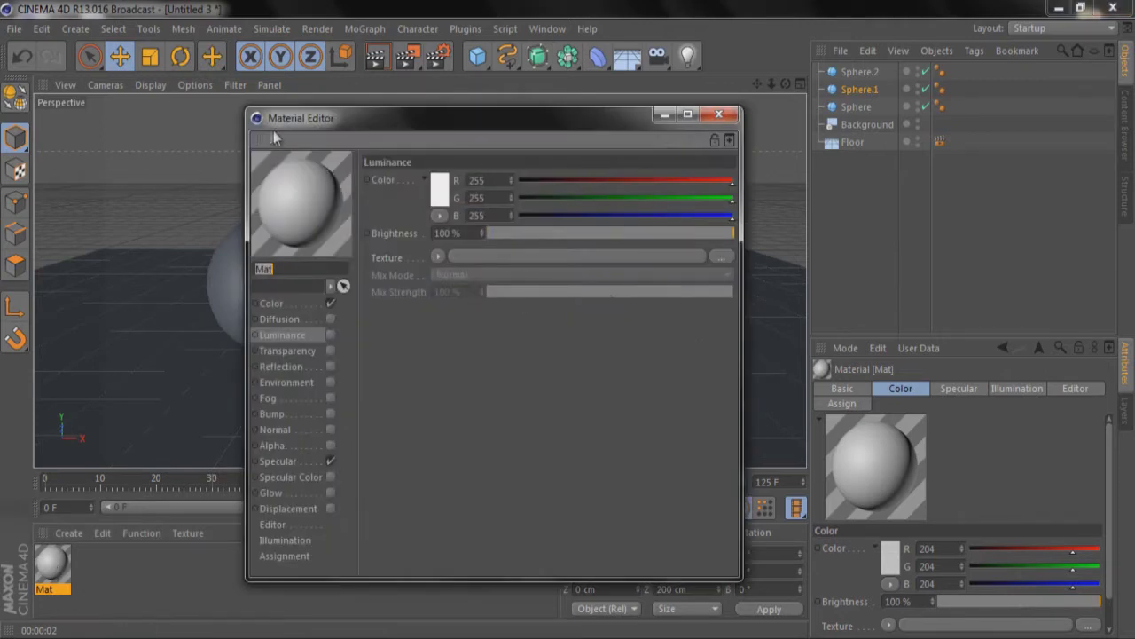
click(329, 462)
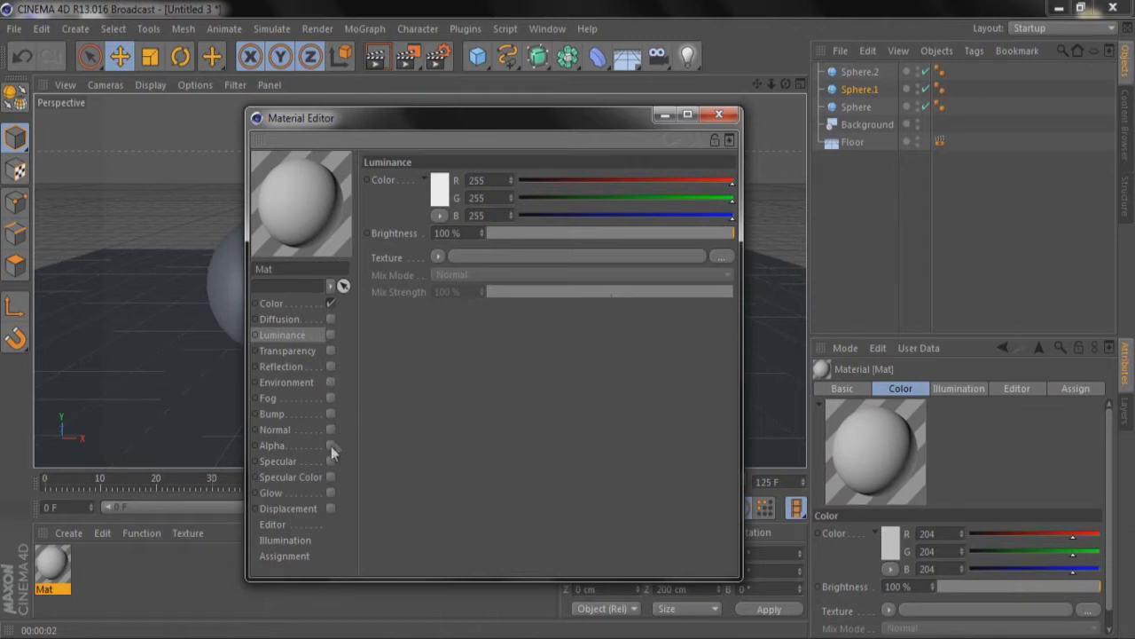
click(296, 369)
click(330, 366)
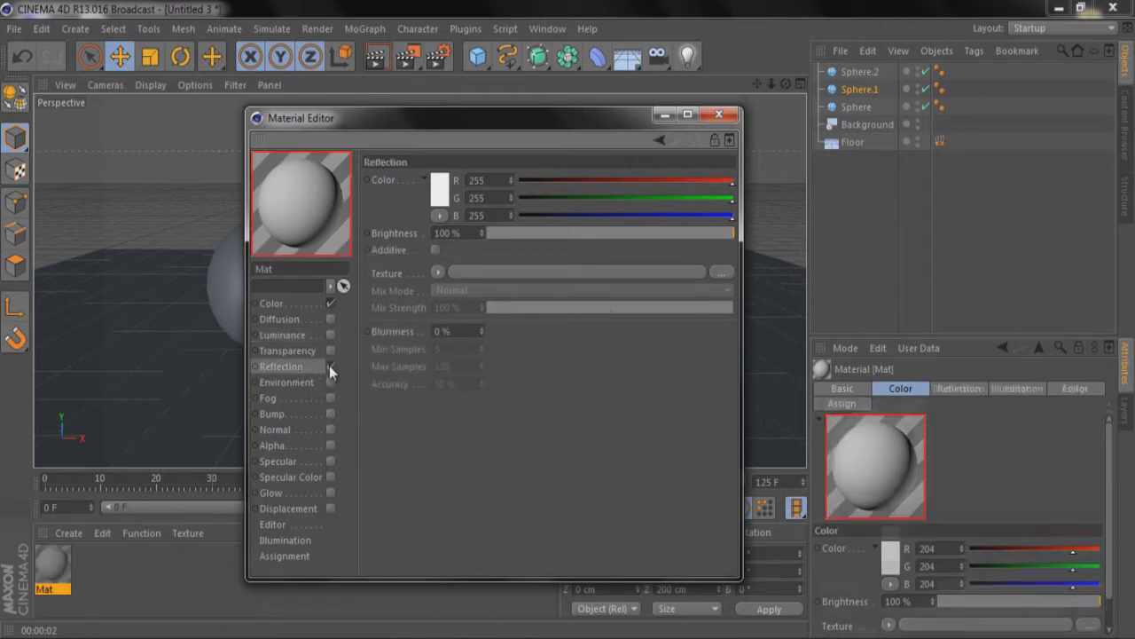
Load a Fresnel texture into the material's reflection, with brightness at 12% and mix strength at 13%
click(438, 273)
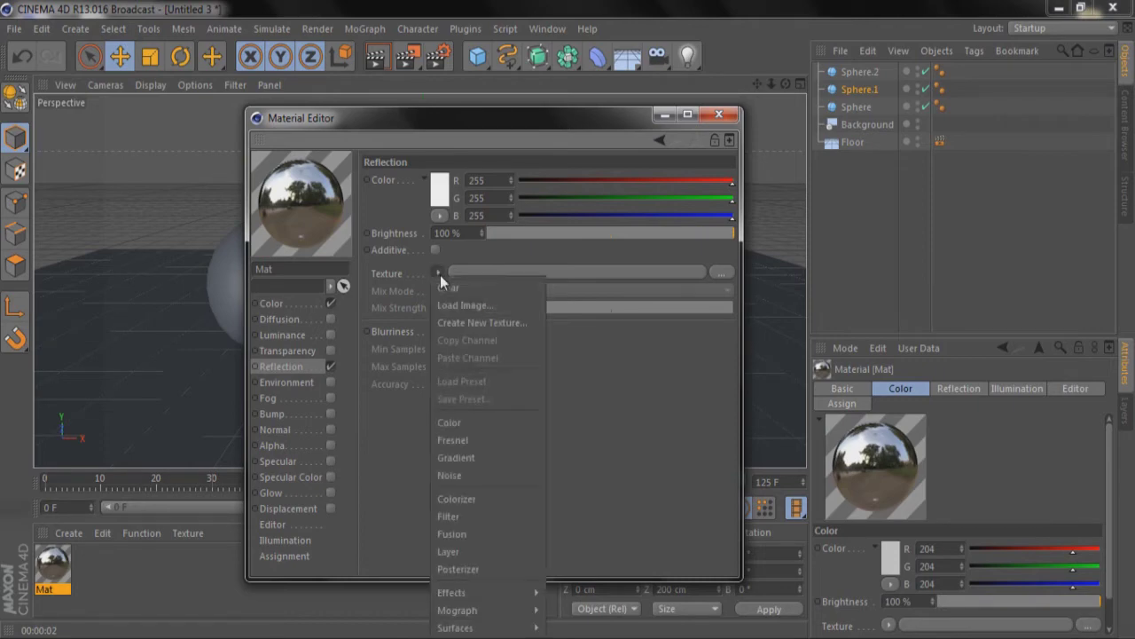
click(464, 438)
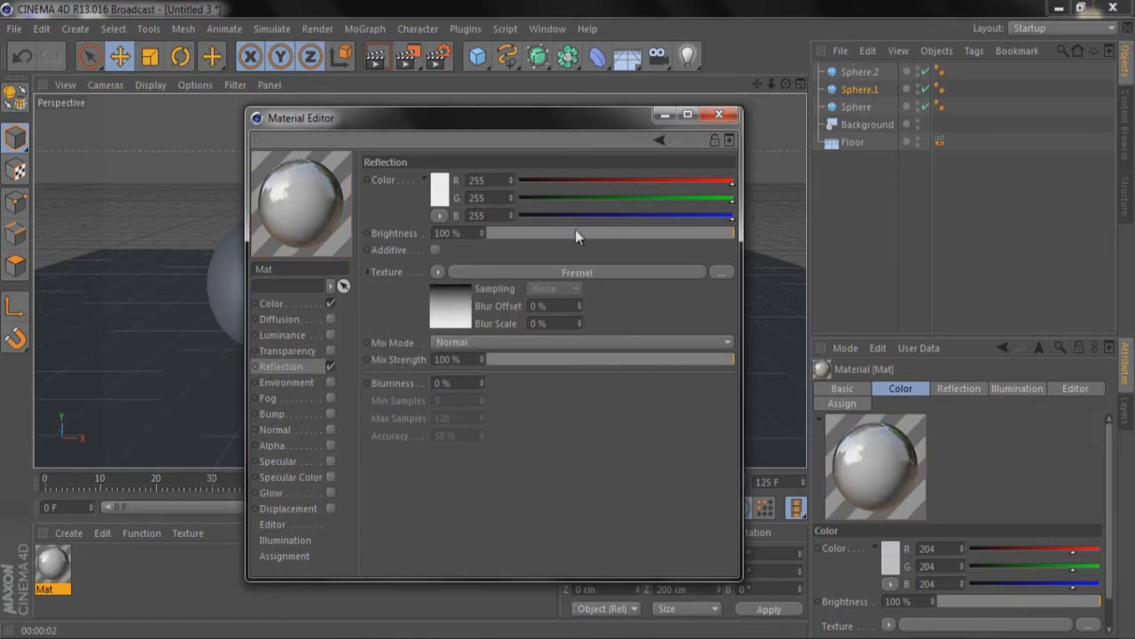
drag(508, 233, 516, 235)
drag(513, 359, 520, 360)
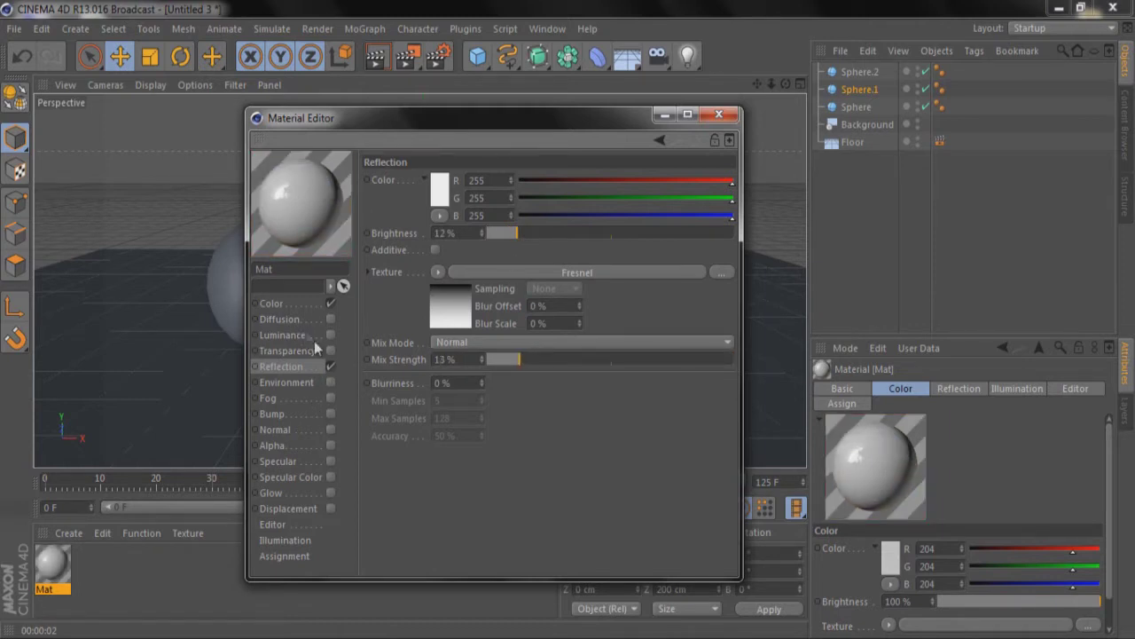
Set the material's color to pure blue with R 0, G 0, B 255, and close the Material Editor
click(274, 304)
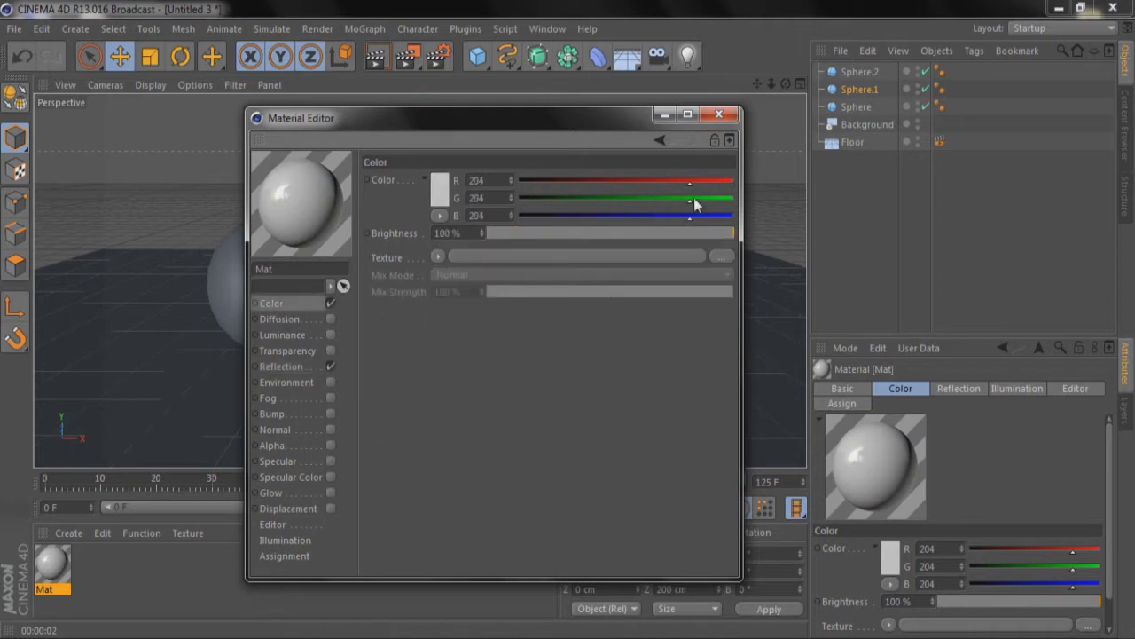
drag(692, 183, 517, 181)
drag(690, 216, 832, 224)
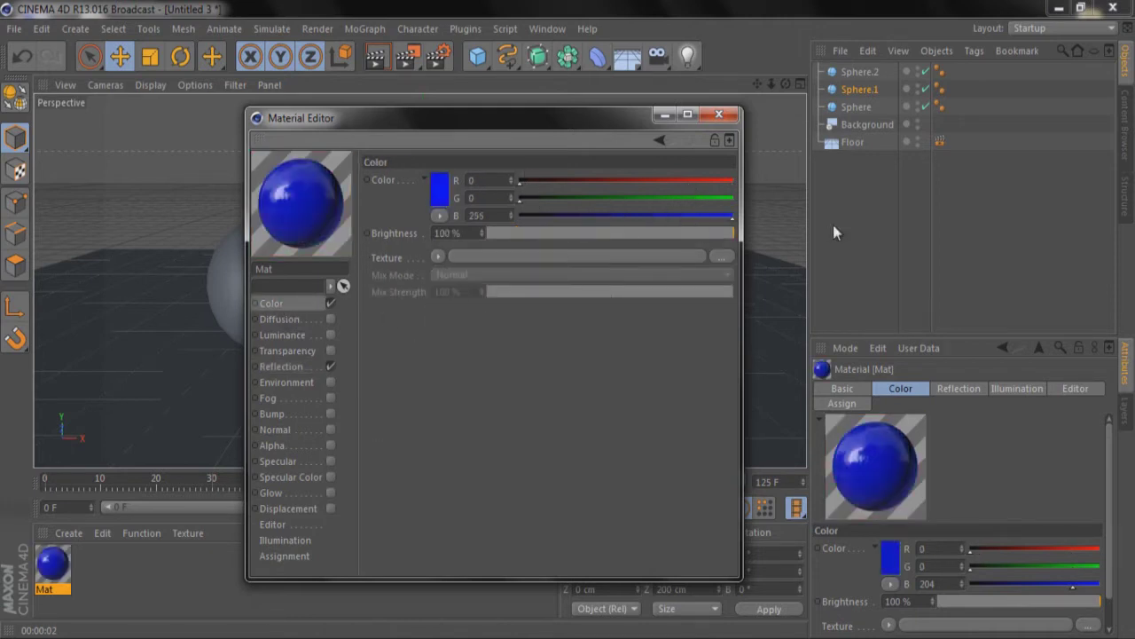
click(717, 115)
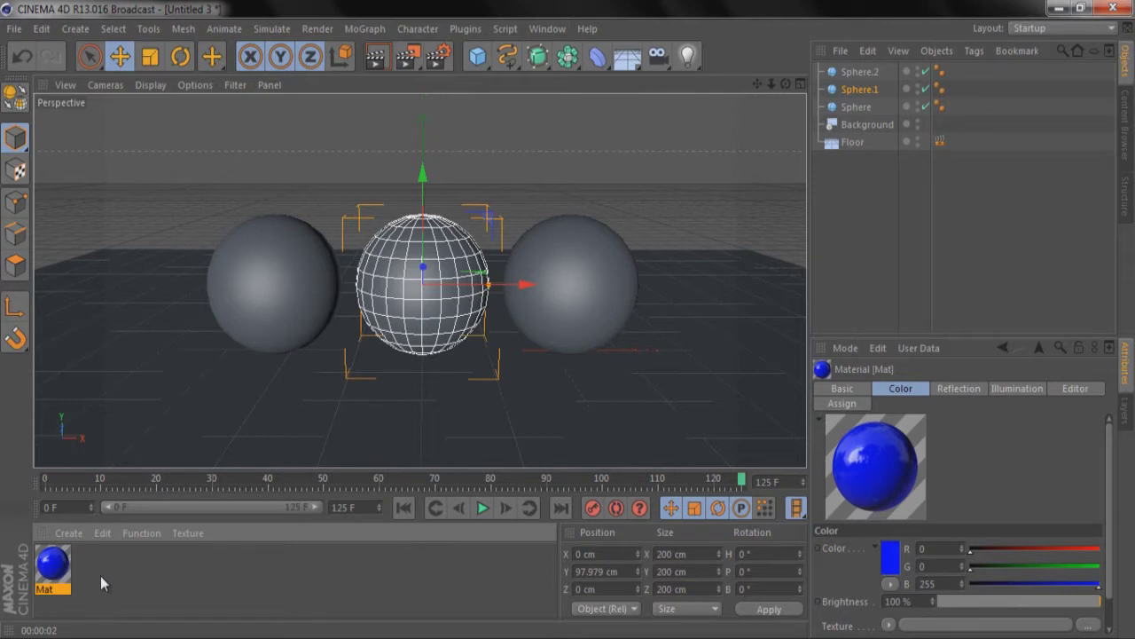
Duplicate the blue material to make the copies needed for the other spheres
ctrl+drag(58, 576, 177, 588)
key(Delete)
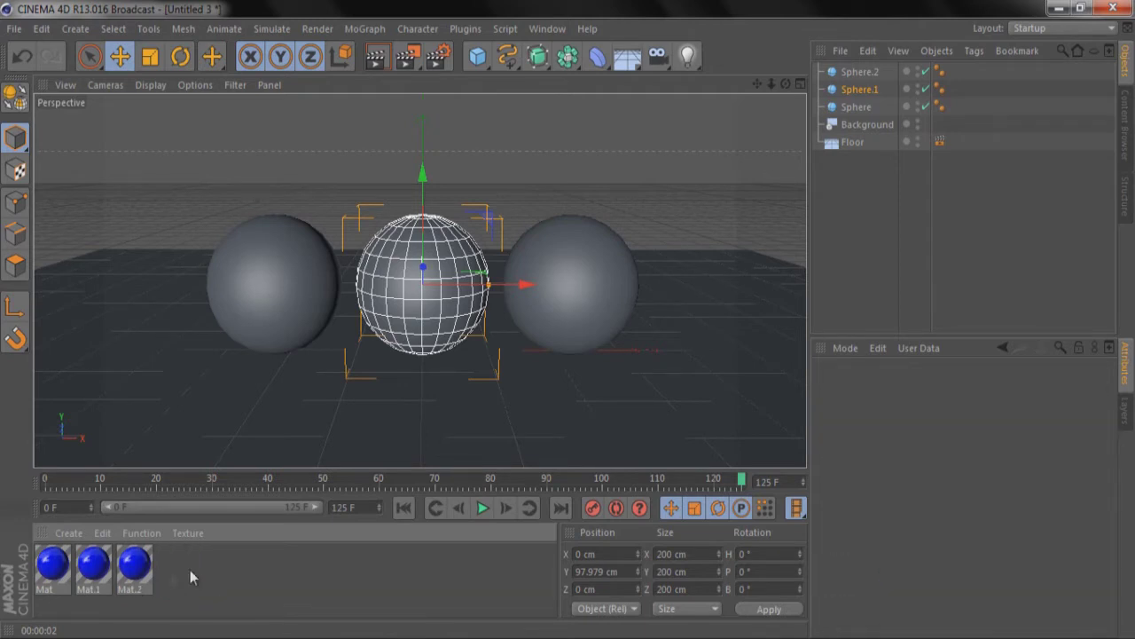
ctrl+drag(138, 577, 211, 577)
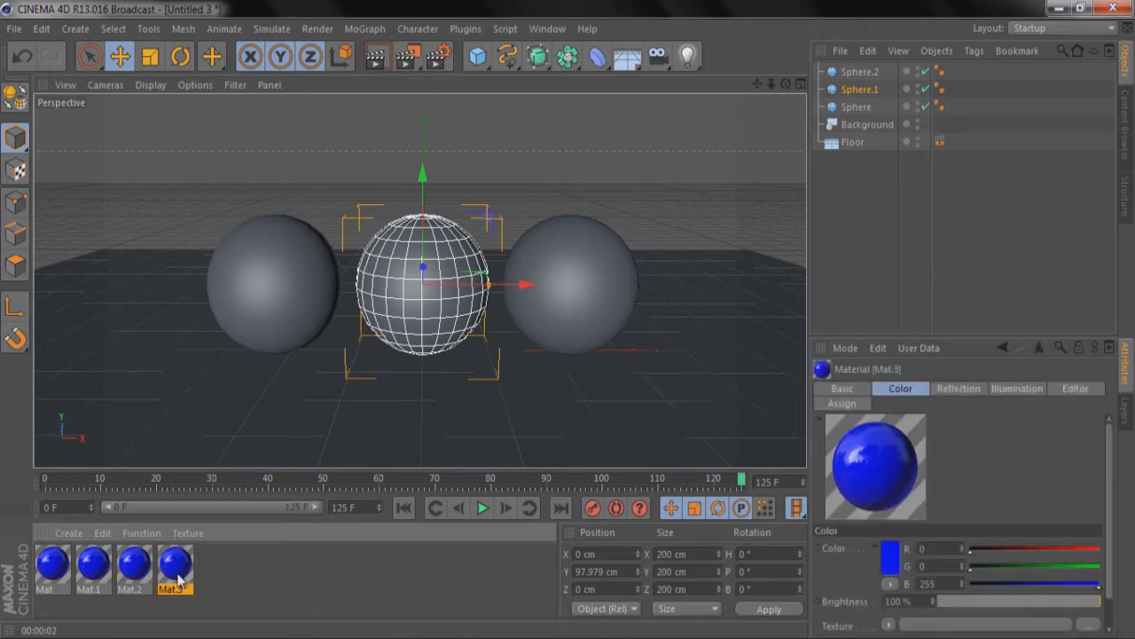
Recolor the first duplicate material, Mat.1, to pure red with R 255, G 0, B 0
double_click(101, 572)
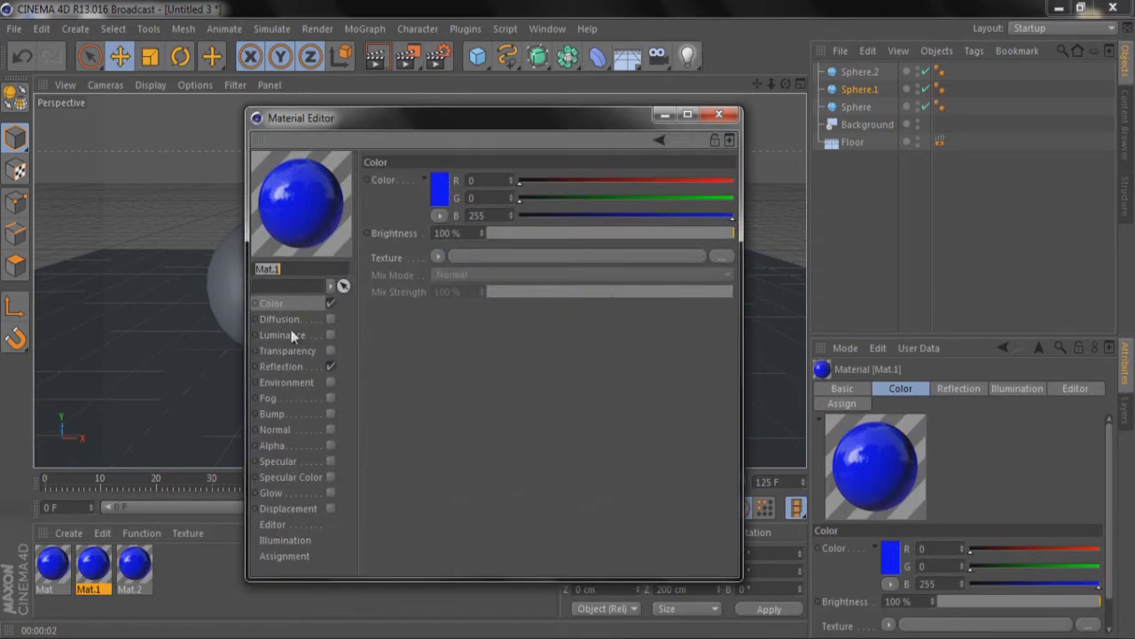
drag(559, 181, 532, 220)
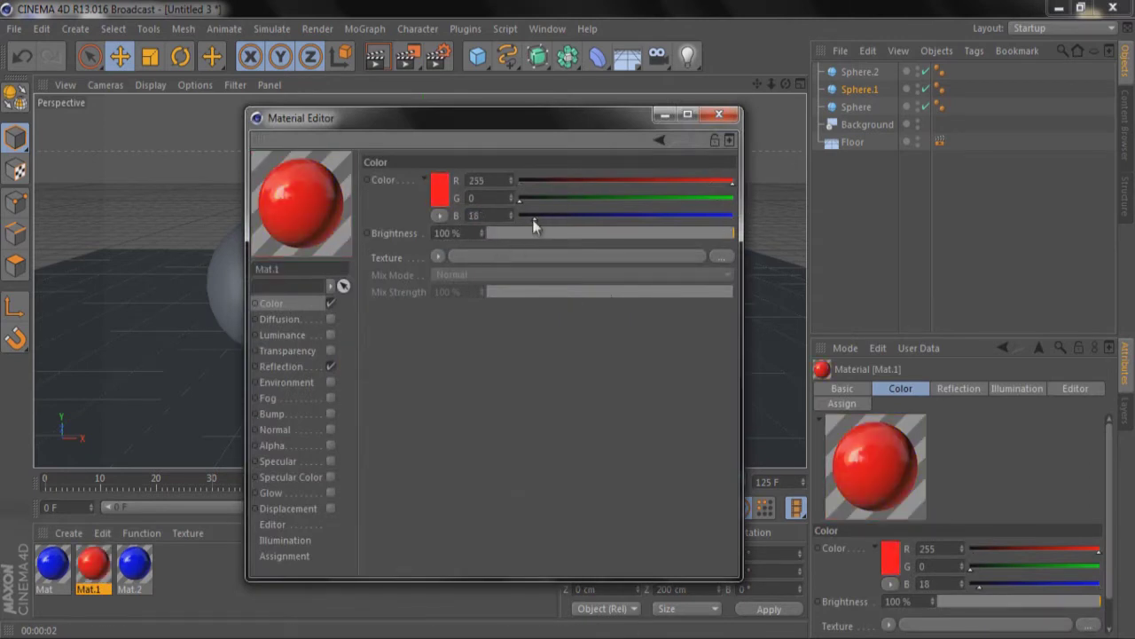
click(717, 116)
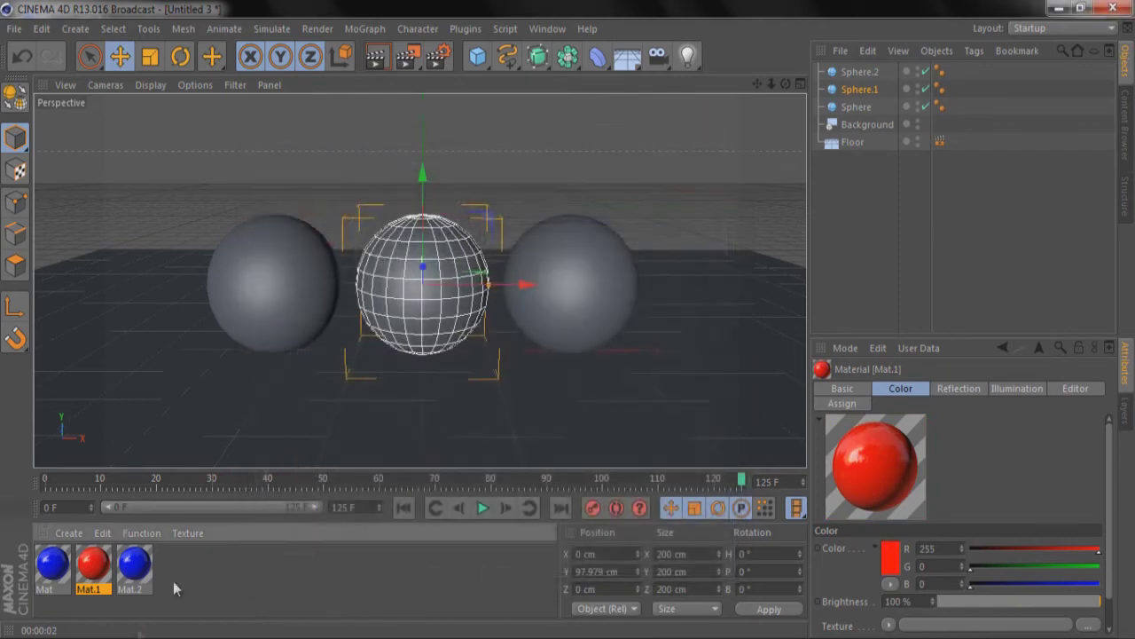
Recolor the second duplicate material, Mat.2, to black with R, G and B all at 0
click(133, 566)
double_click(133, 566)
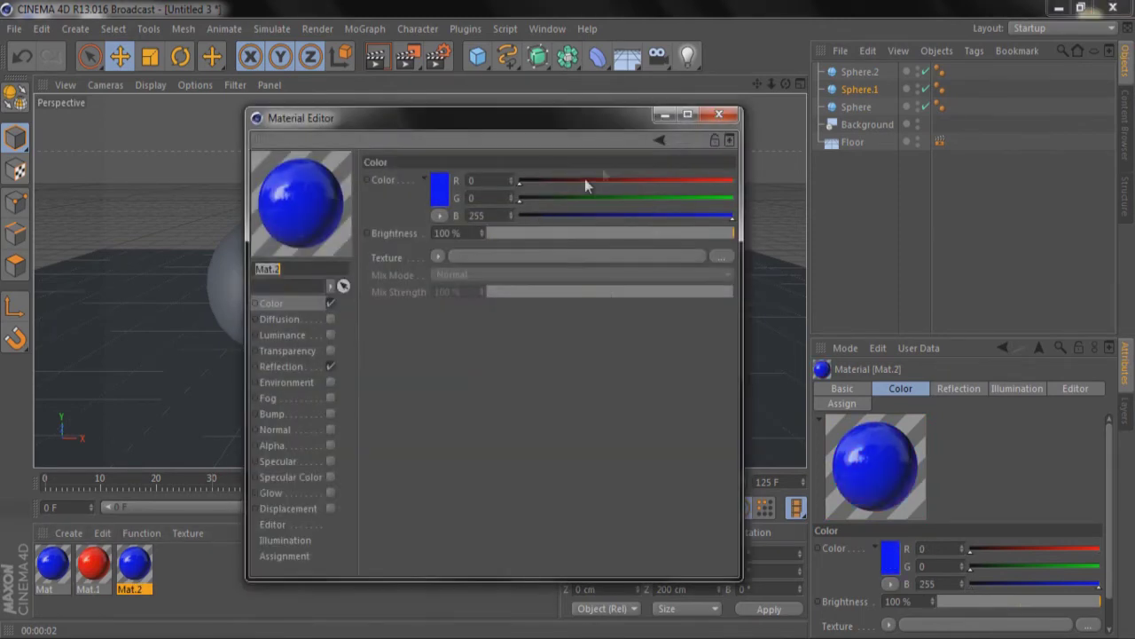
drag(628, 215, 520, 215)
click(718, 114)
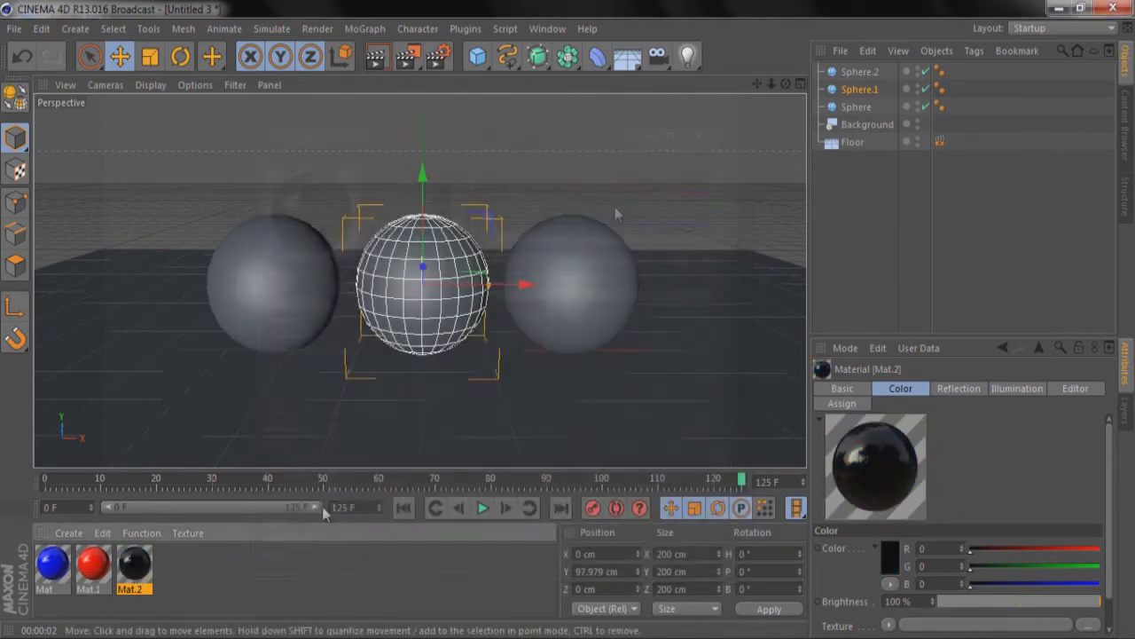
Apply the blue material to Sphere, black to Sphere.1 and red to Sphere.2, and render a preview in the viewport
drag(71, 573, 260, 337)
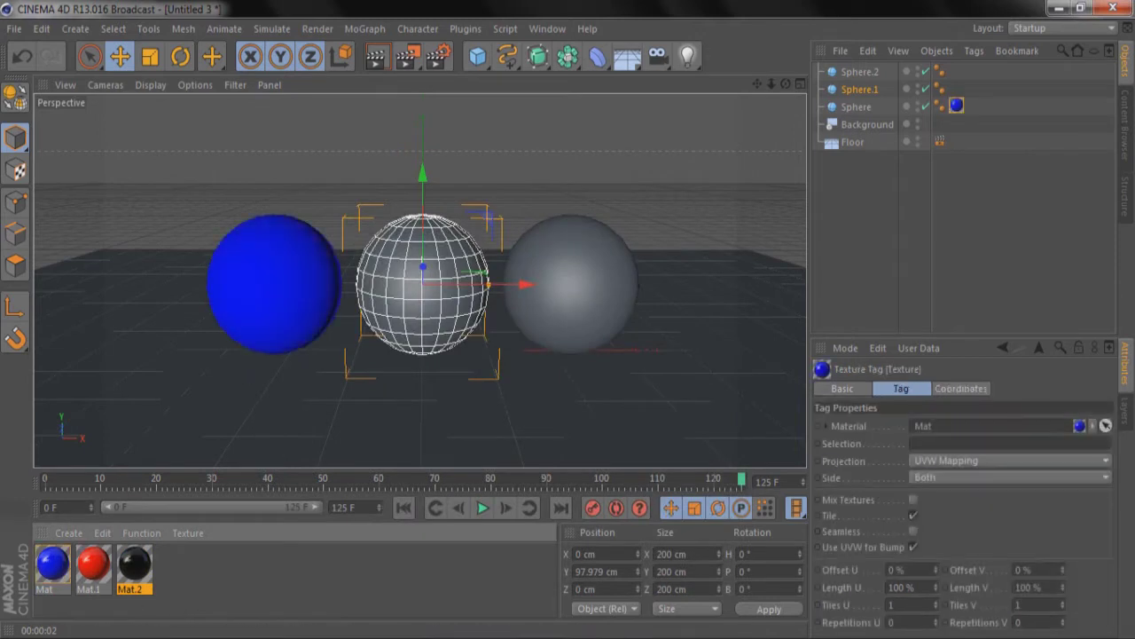
drag(139, 581, 376, 296)
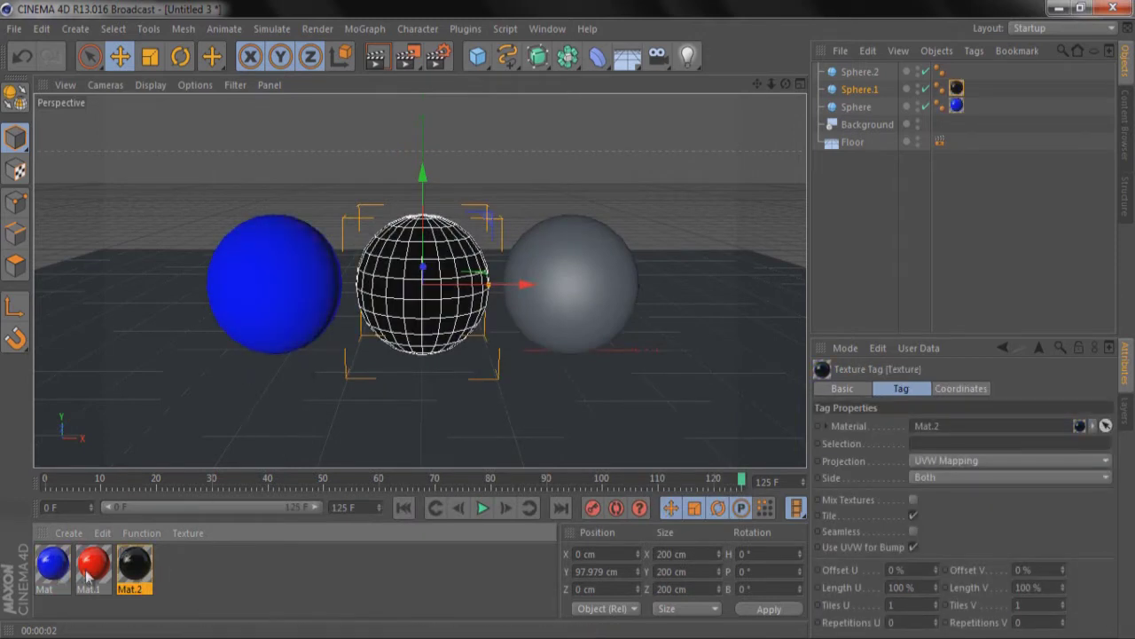
drag(564, 335, 568, 337)
click(375, 56)
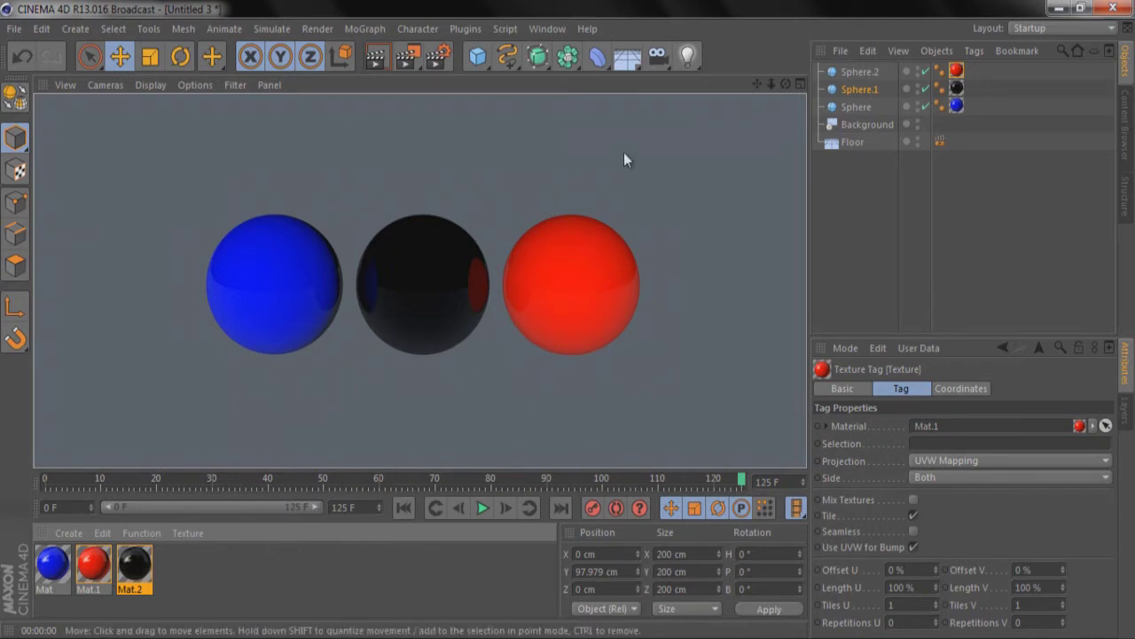
click(190, 567)
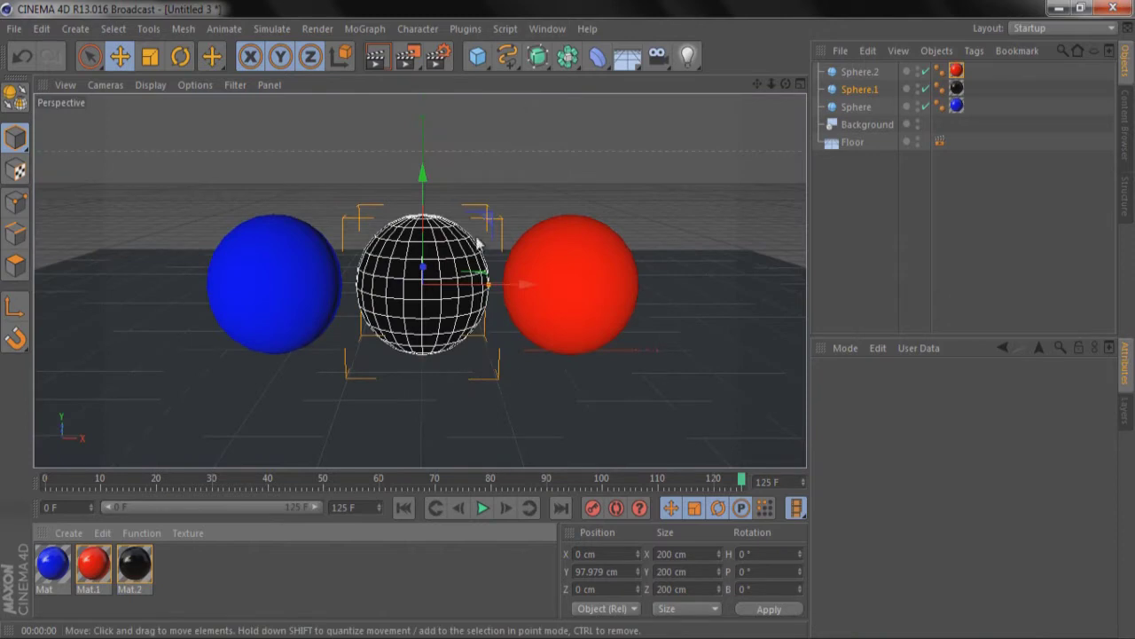
Add a plane raised about 206 cm over the spheres and nest it under a new MoGraph Cloner
drag(479, 58, 621, 108)
drag(423, 241, 421, 104)
click(371, 28)
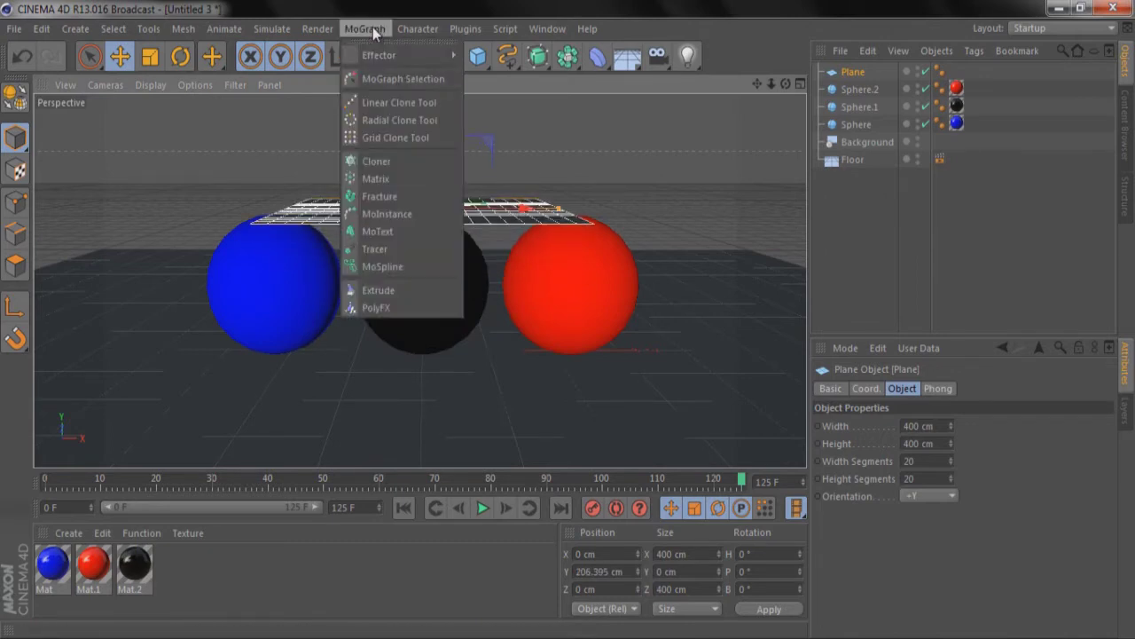
click(374, 159)
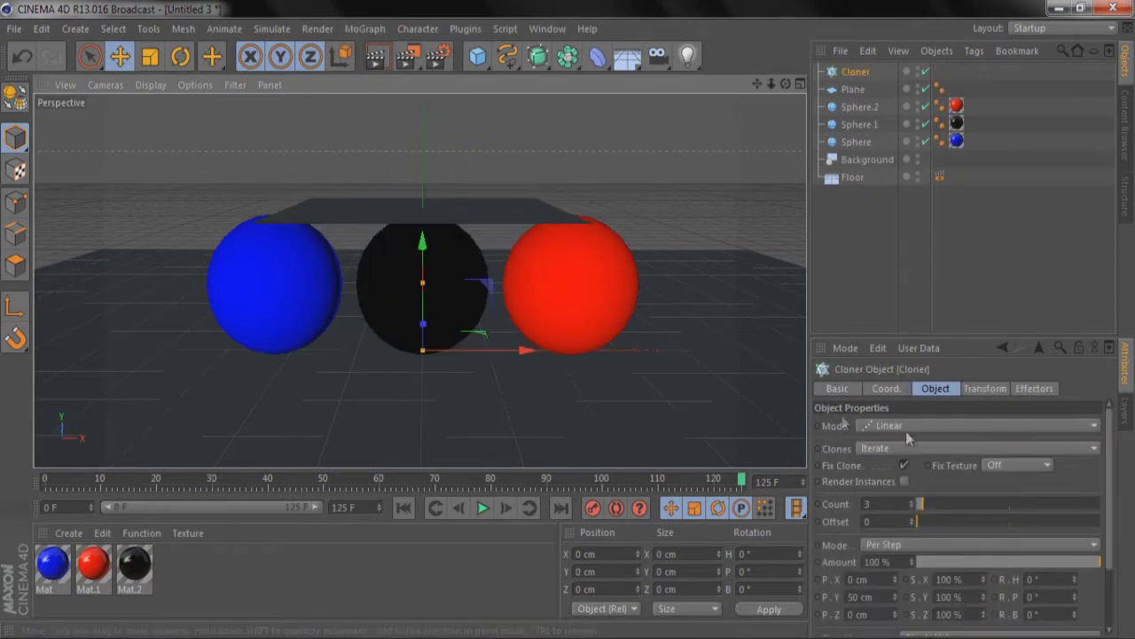
click(861, 92)
drag(860, 92, 860, 79)
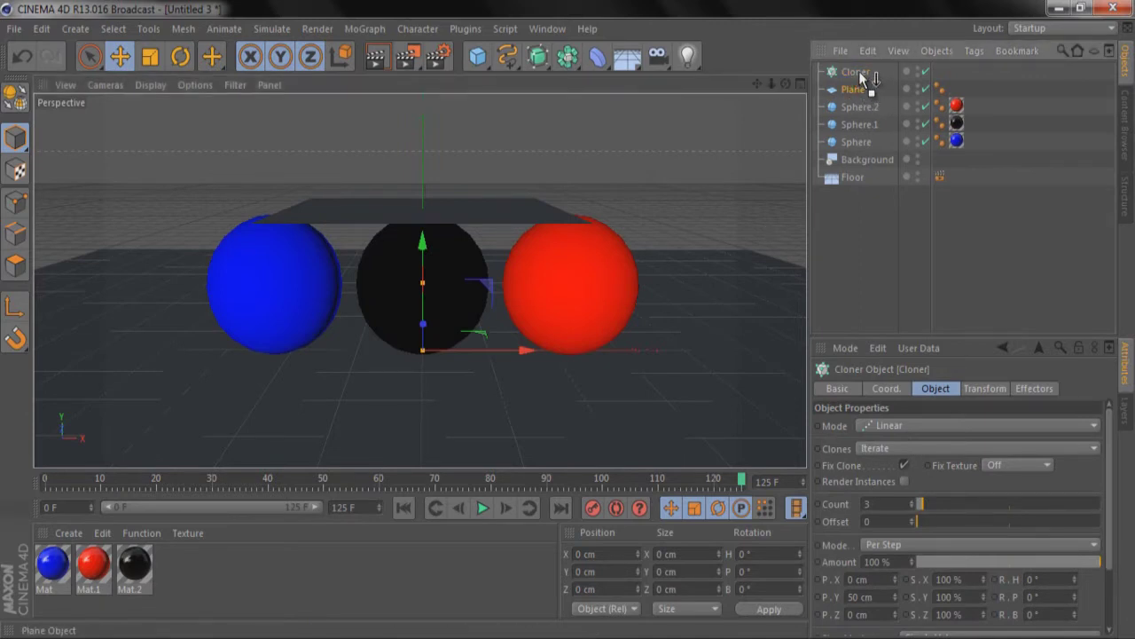
drag(860, 73, 861, 74)
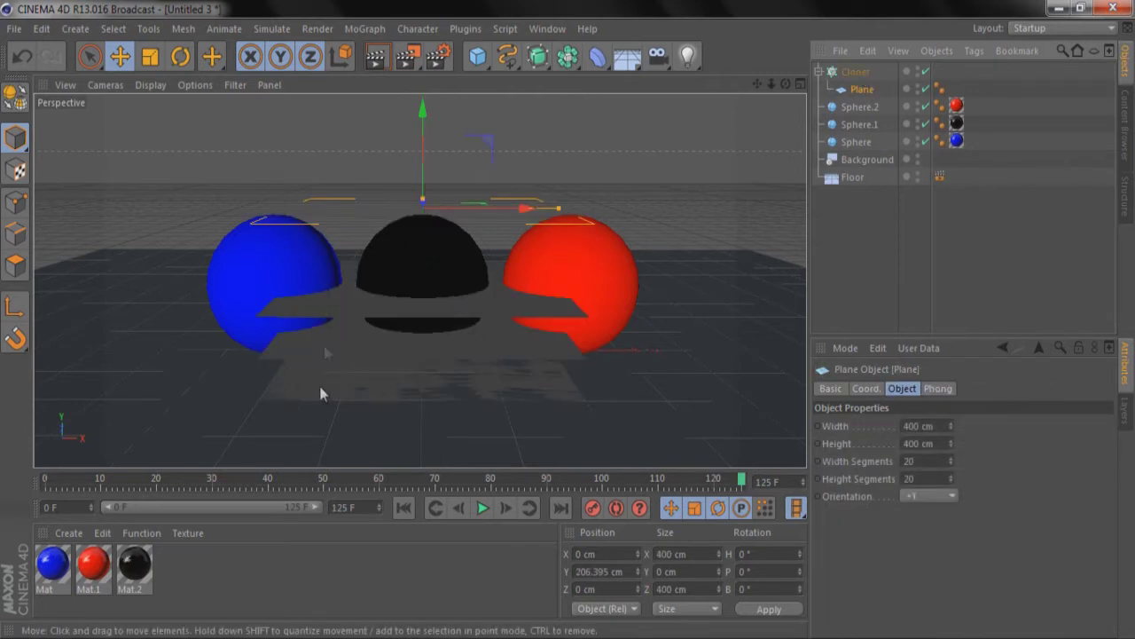
Switch the Cloner to Grid Array mode with a vertical count of 1 and raise it to about 200 cm
click(856, 75)
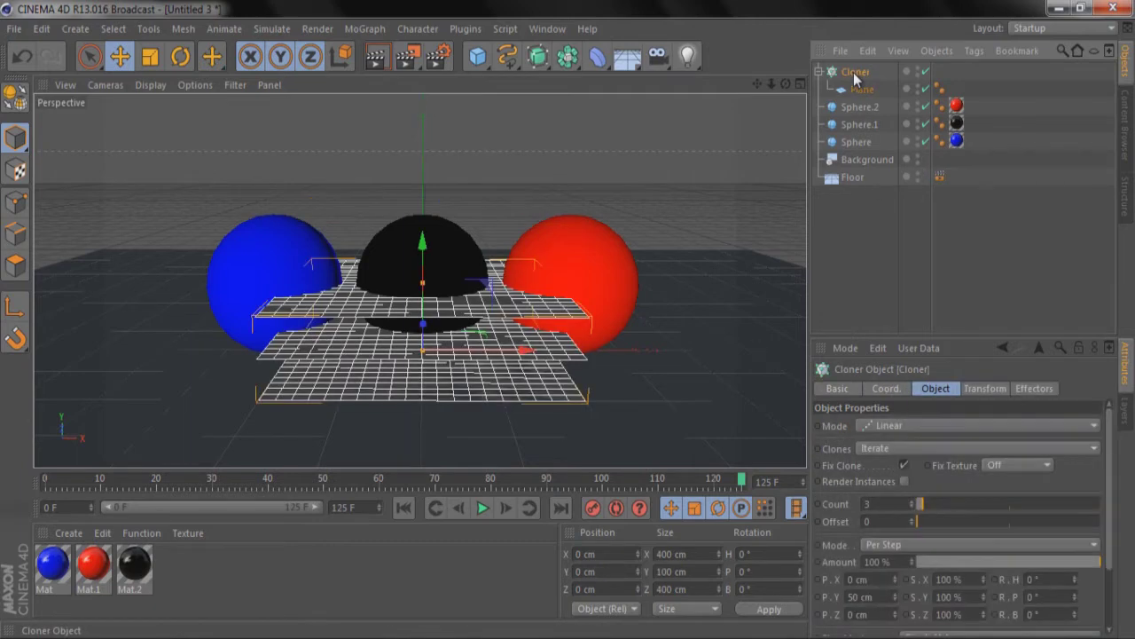
click(871, 426)
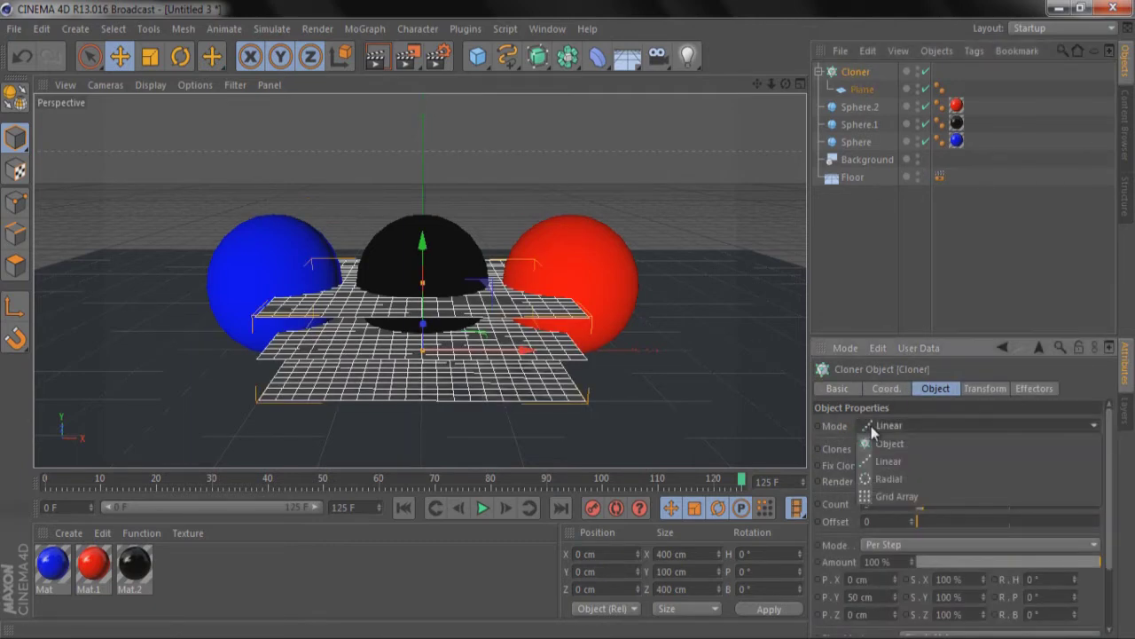
click(896, 496)
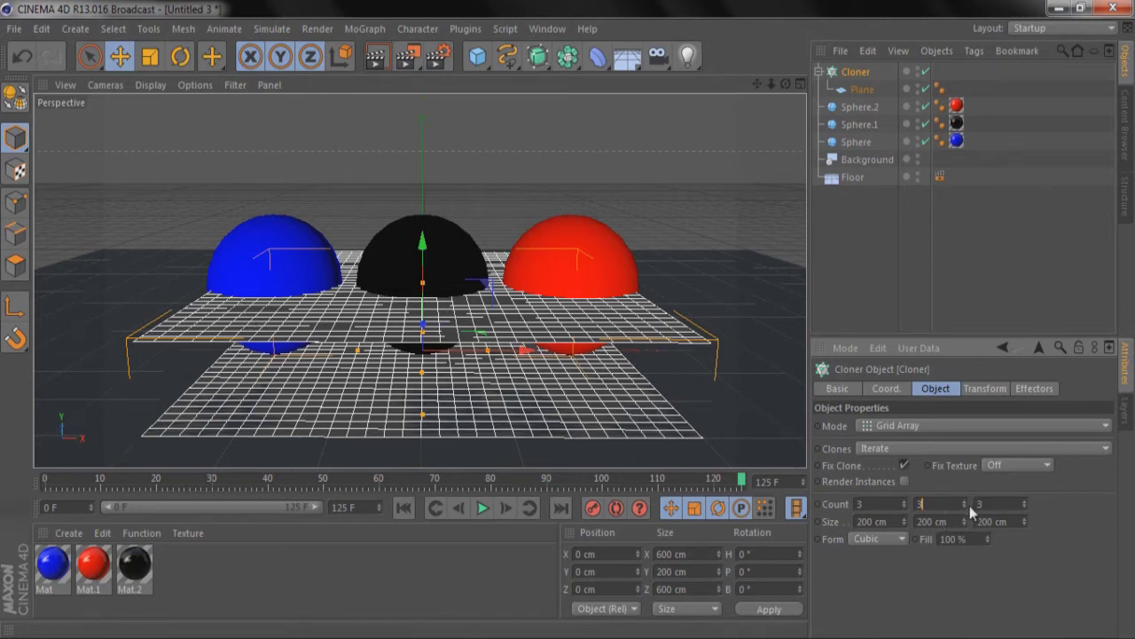
text(1)
key(Return)
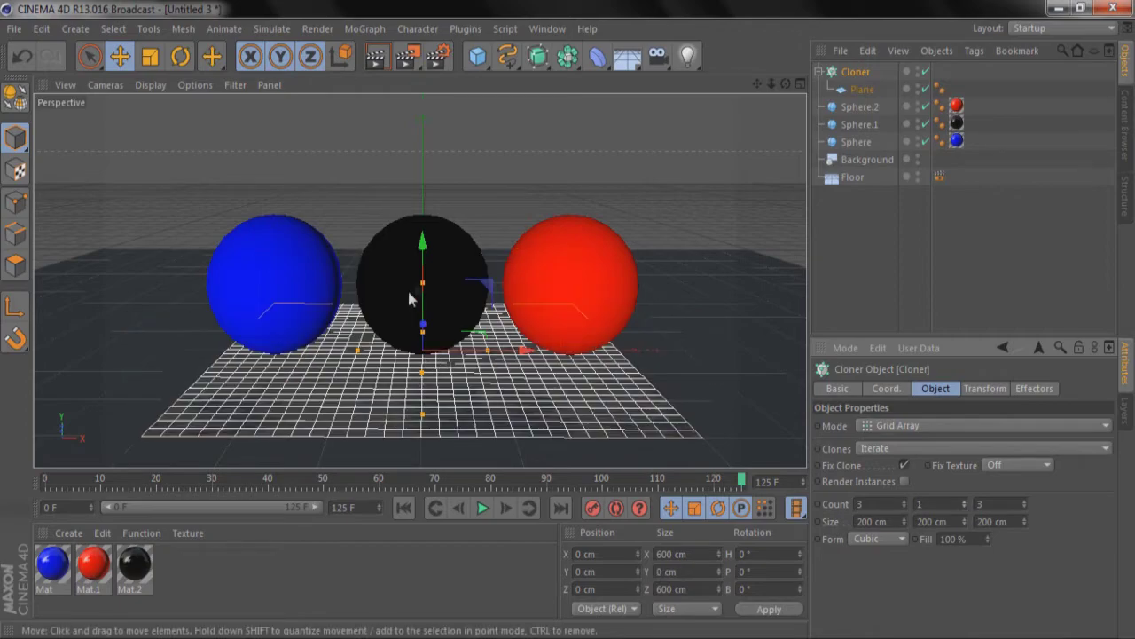
drag(424, 242, 418, 98)
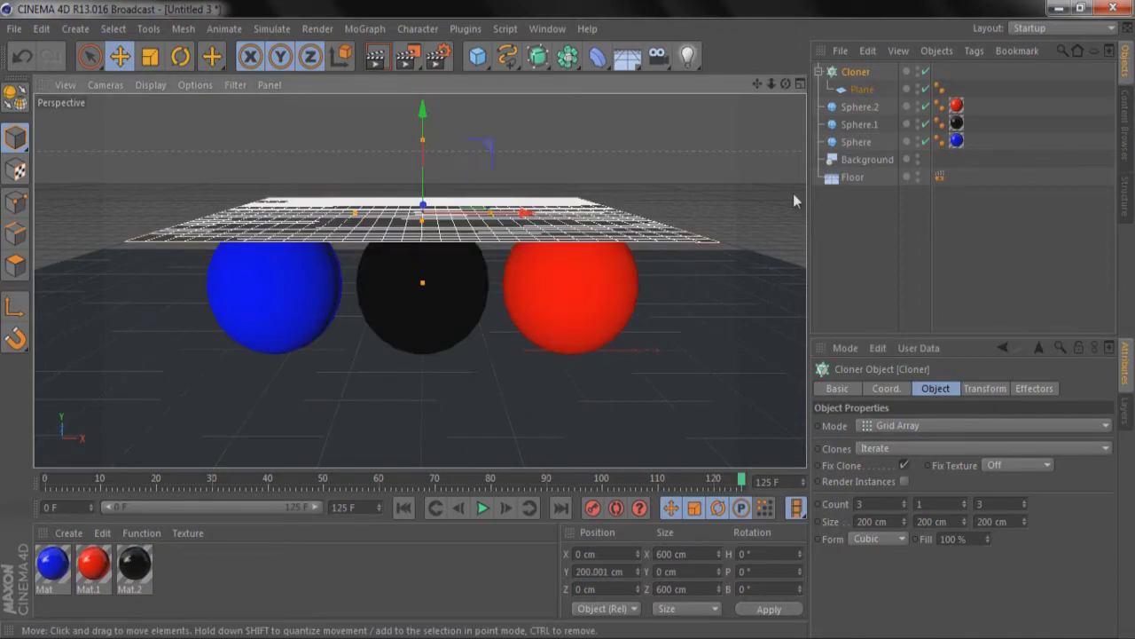
drag(785, 84, 608, 299)
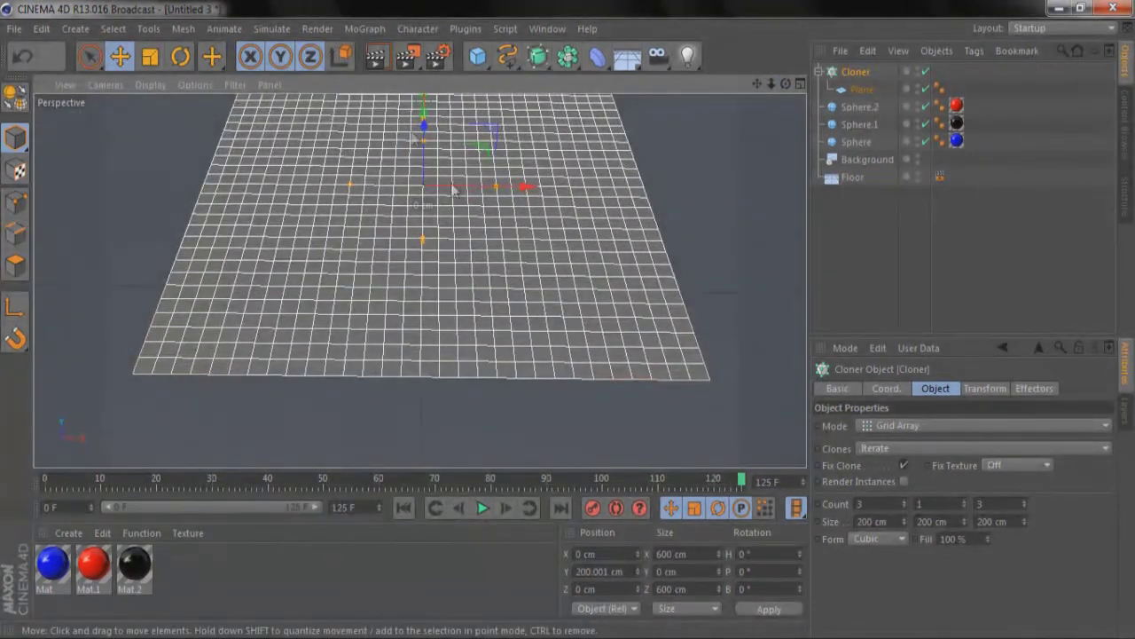
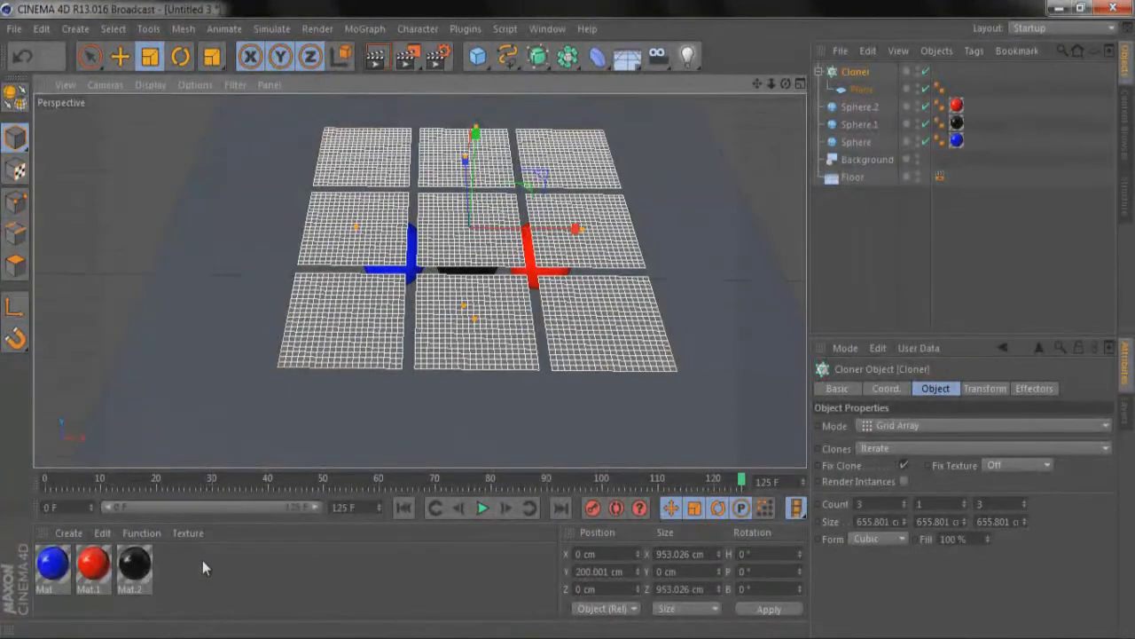
Create a white material with Specular off, Luminance on and color R, G, B at 255, and apply it to the Cloner
double_click(185, 571)
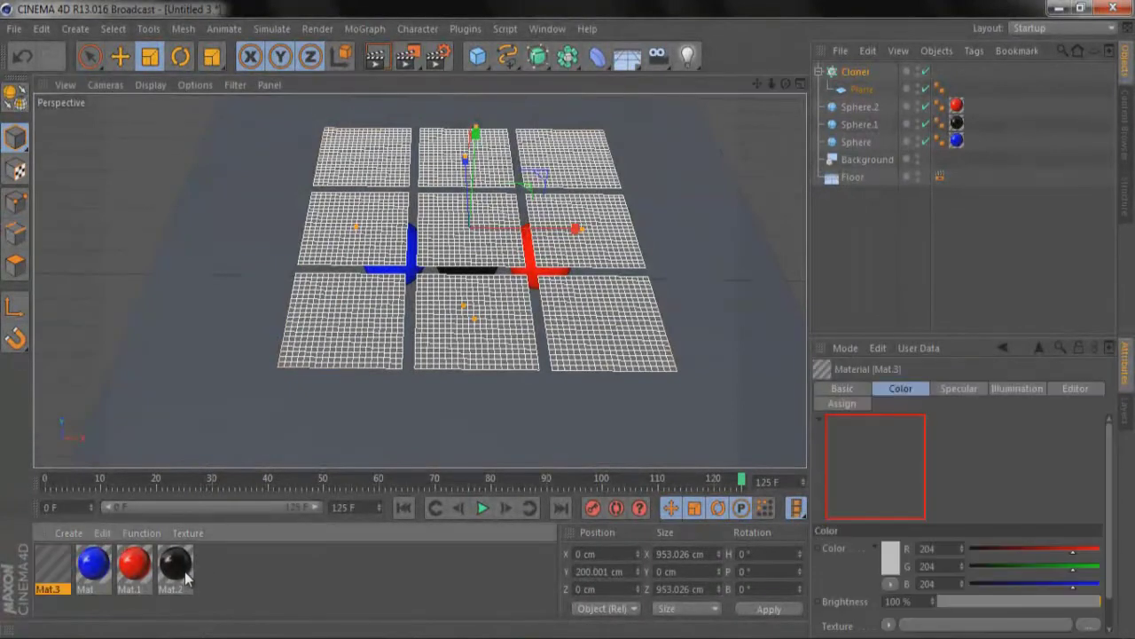
double_click(50, 572)
click(330, 462)
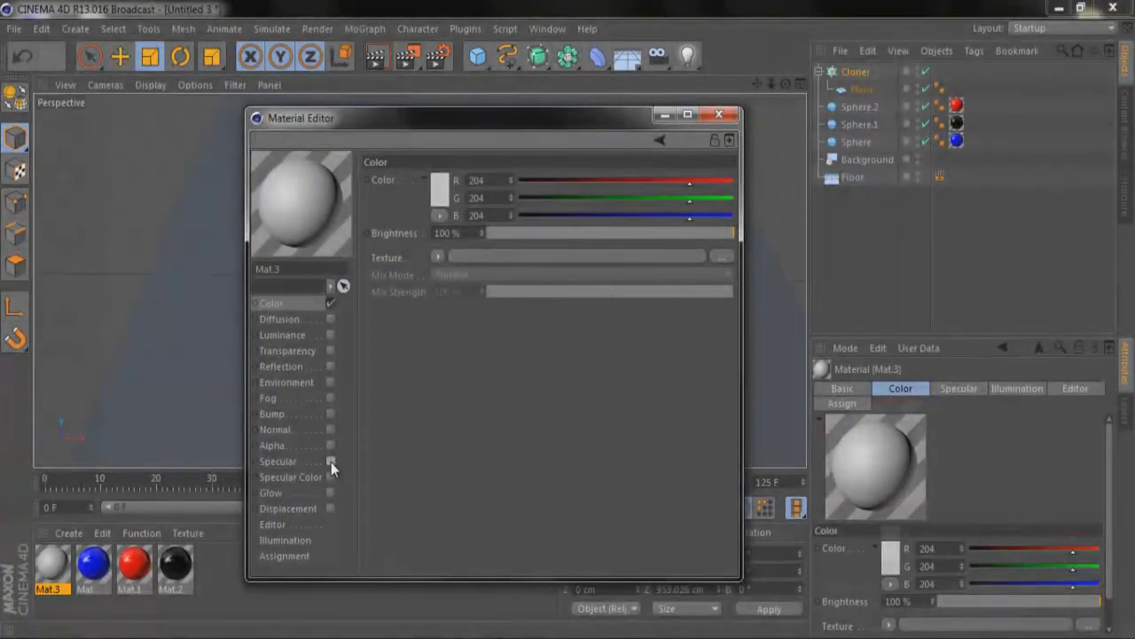
click(332, 335)
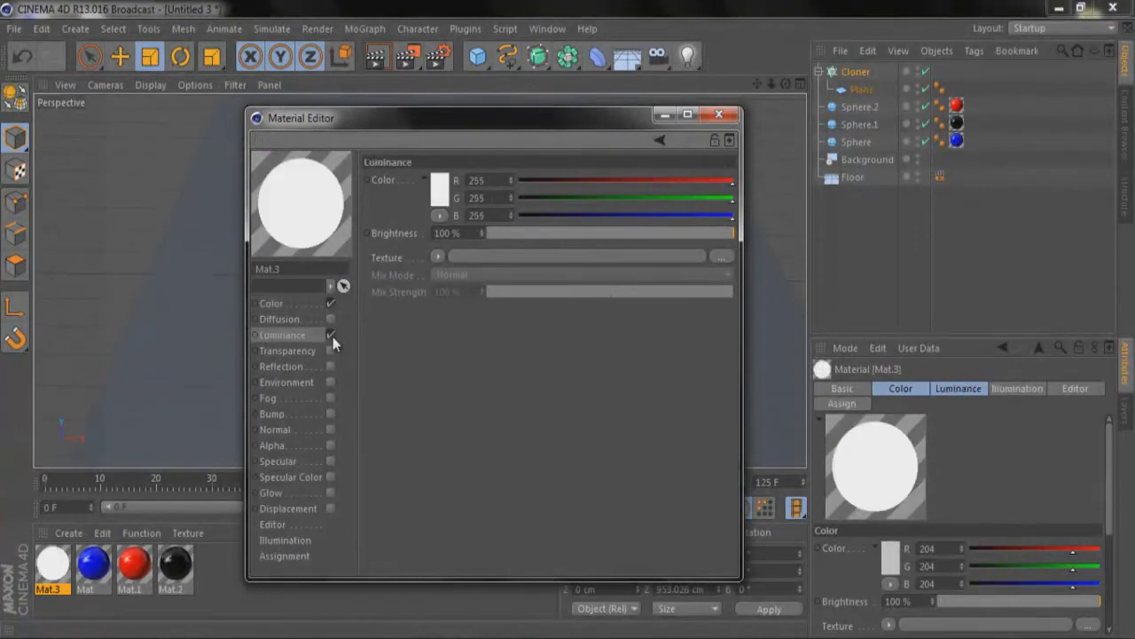
click(271, 304)
drag(694, 181, 736, 215)
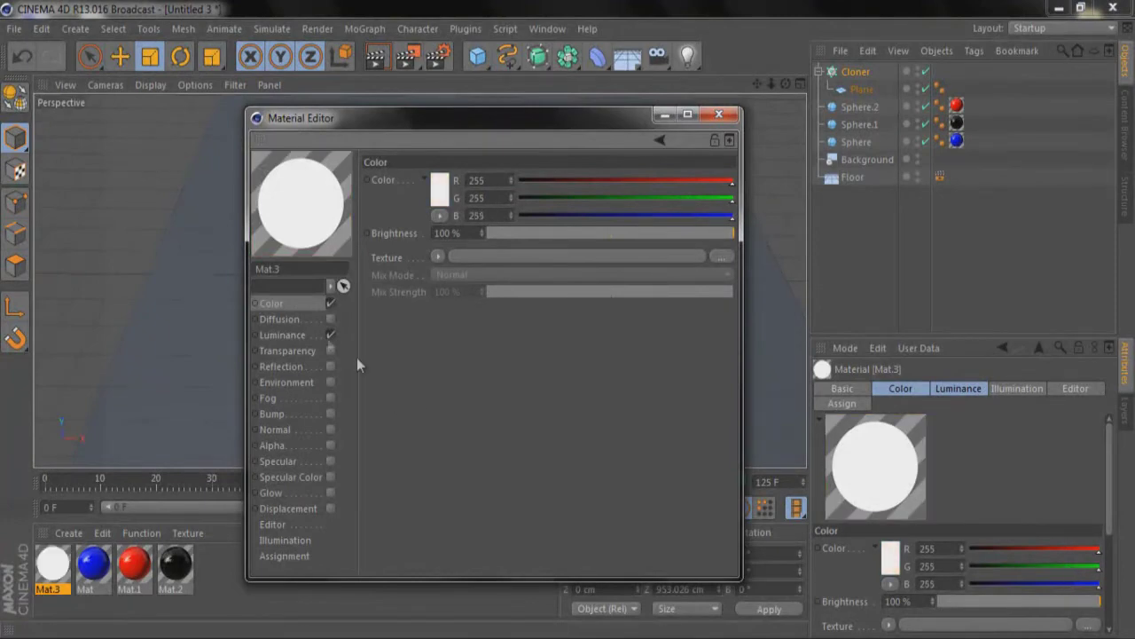
click(300, 336)
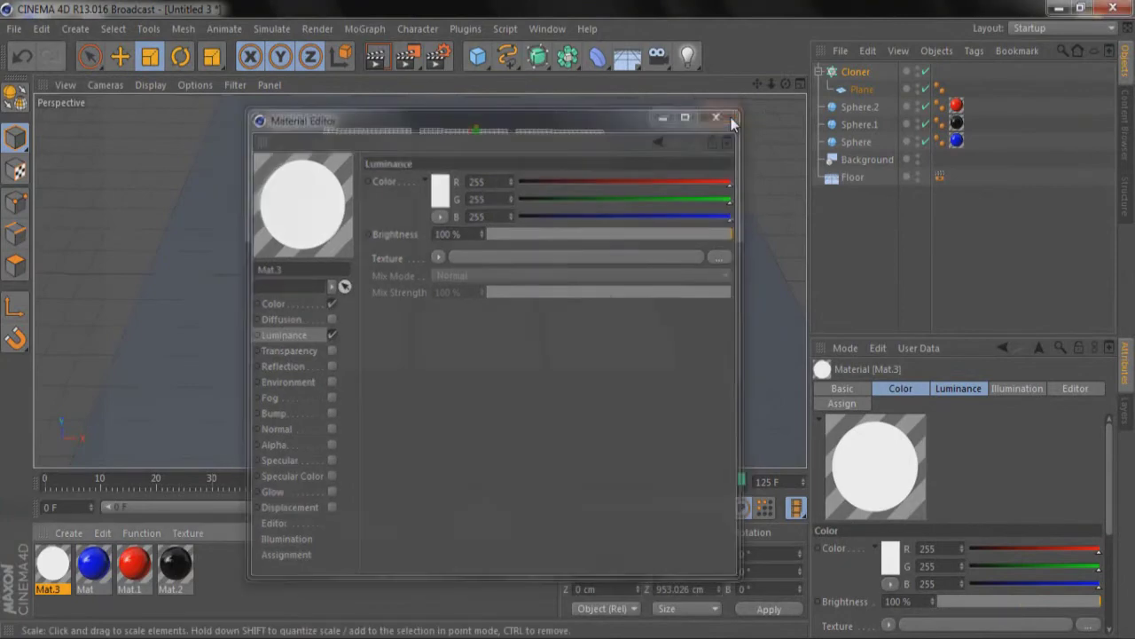
click(719, 114)
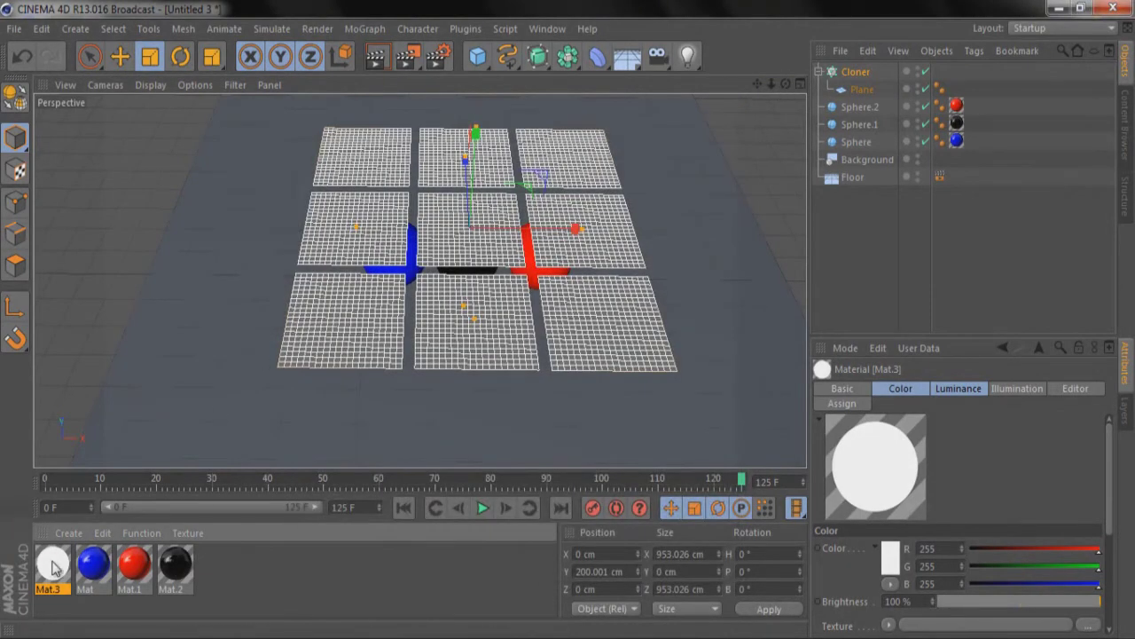
drag(461, 326, 463, 324)
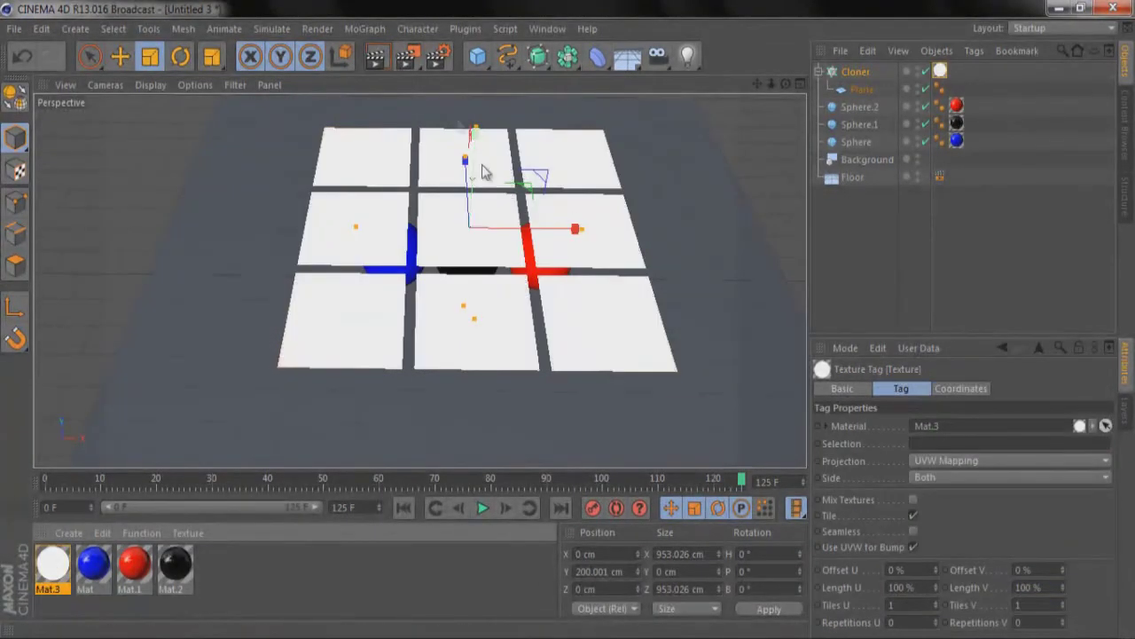
Raise the Cloner's panel grid to about 506 cm, well above the spheres
drag(786, 89, 757, 87)
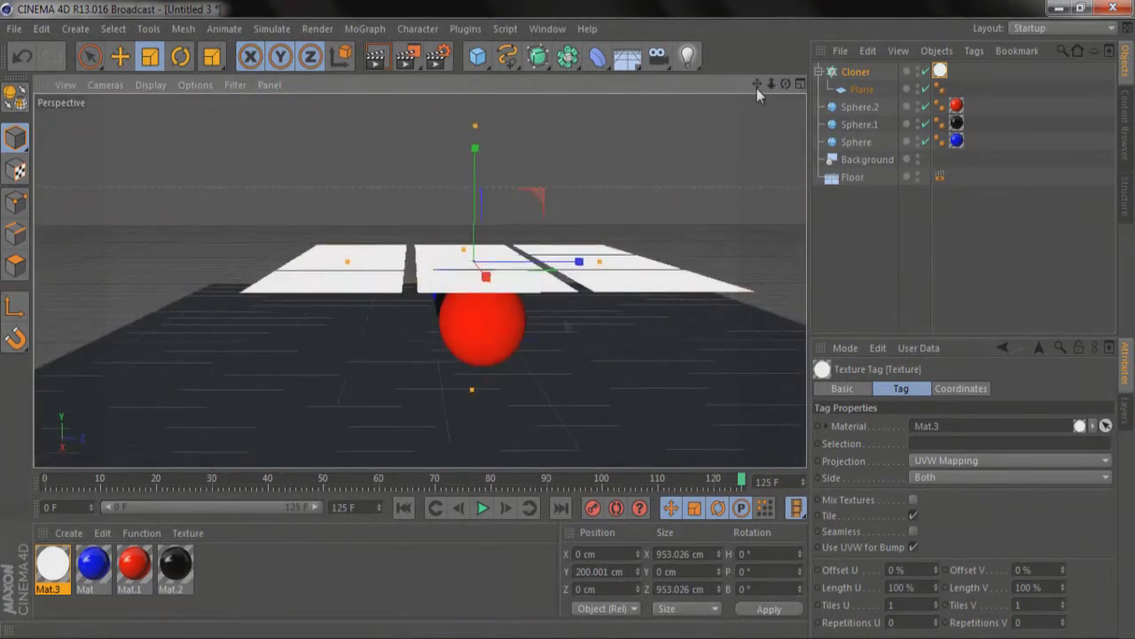
click(120, 57)
drag(478, 157, 567, 318)
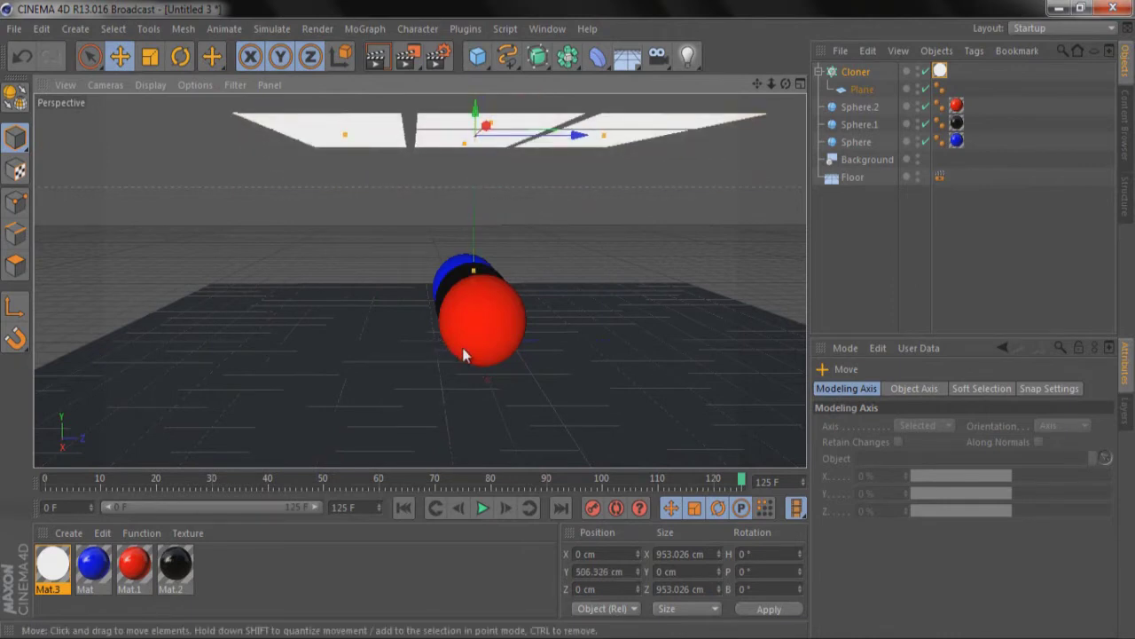
Tilt the Cloner to a pitch of about 11° and move it to about Y 756 cm, Z -90 cm
click(181, 57)
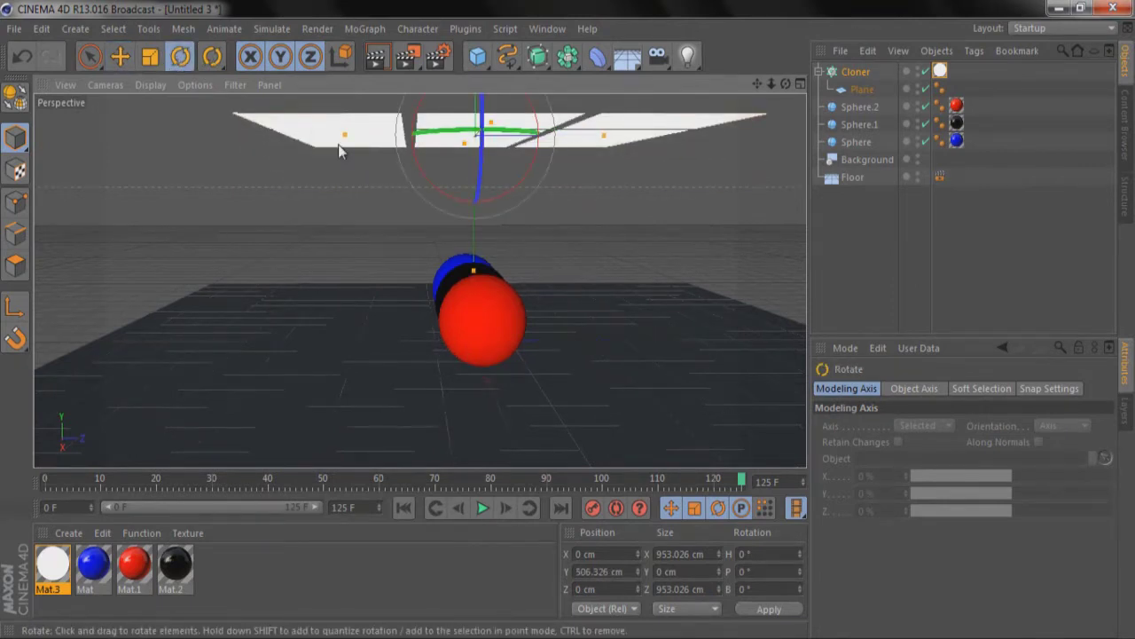
drag(432, 185, 439, 186)
key(e)
drag(472, 110, 521, 147)
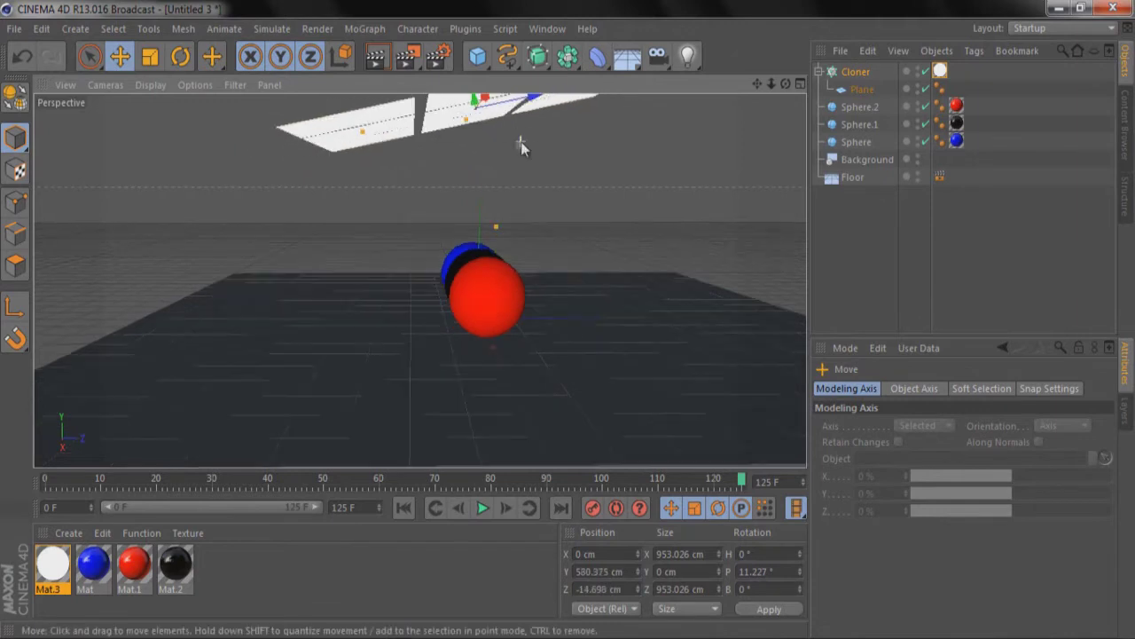
drag(512, 103, 461, 116)
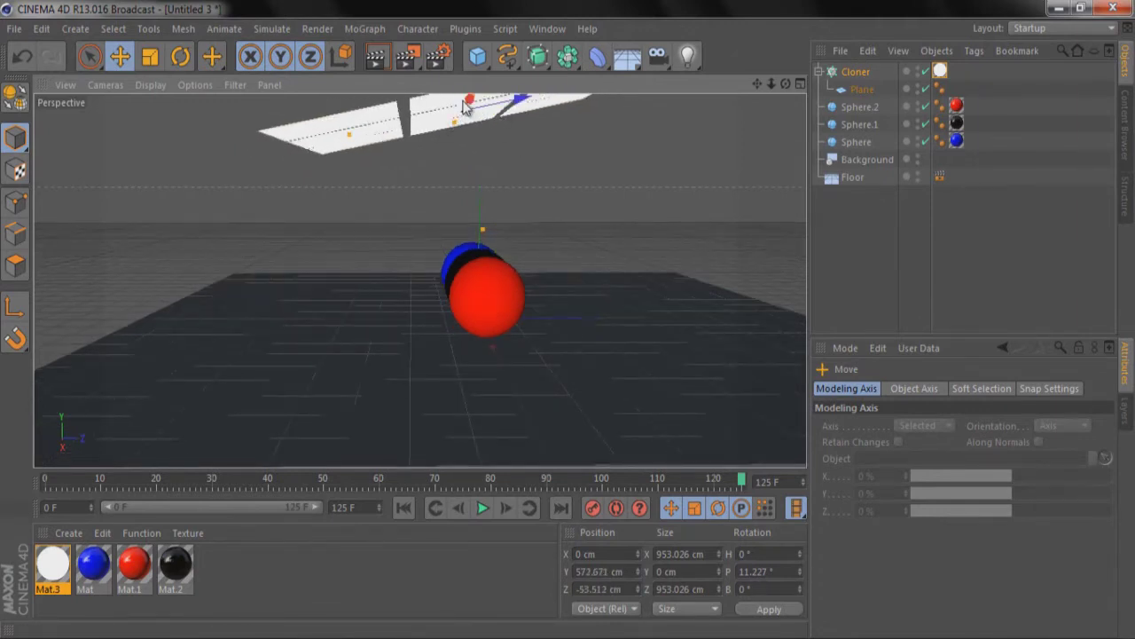
drag(458, 107, 569, 319)
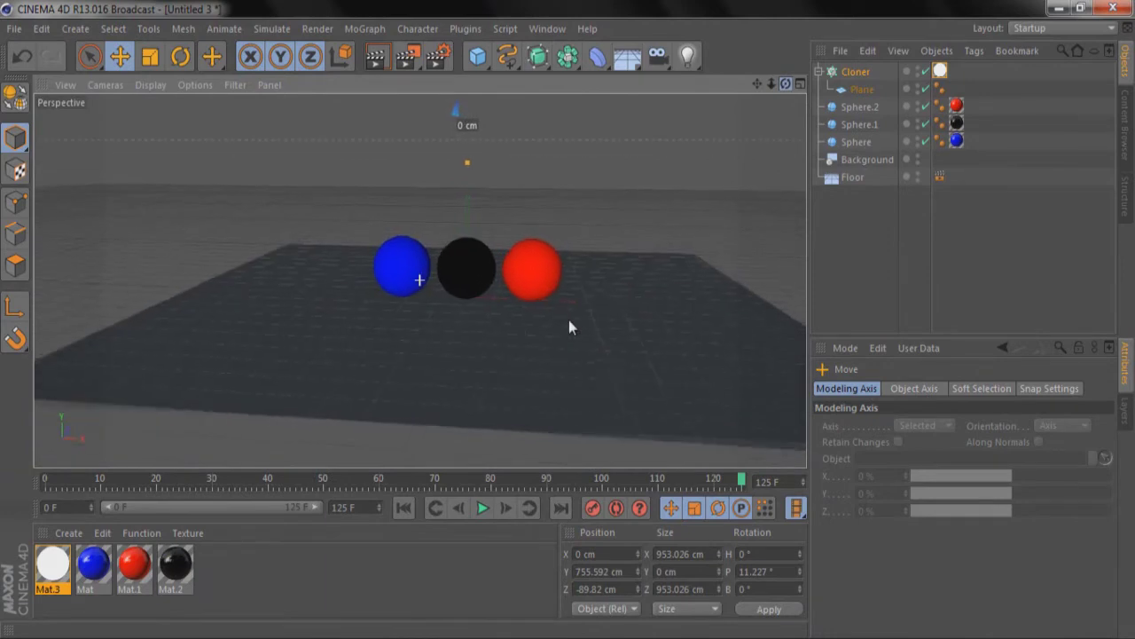
Frame the three spheres from the front and render a viewport preview to examine the panel reflections
click(461, 271)
scroll(460, 270, up, 5)
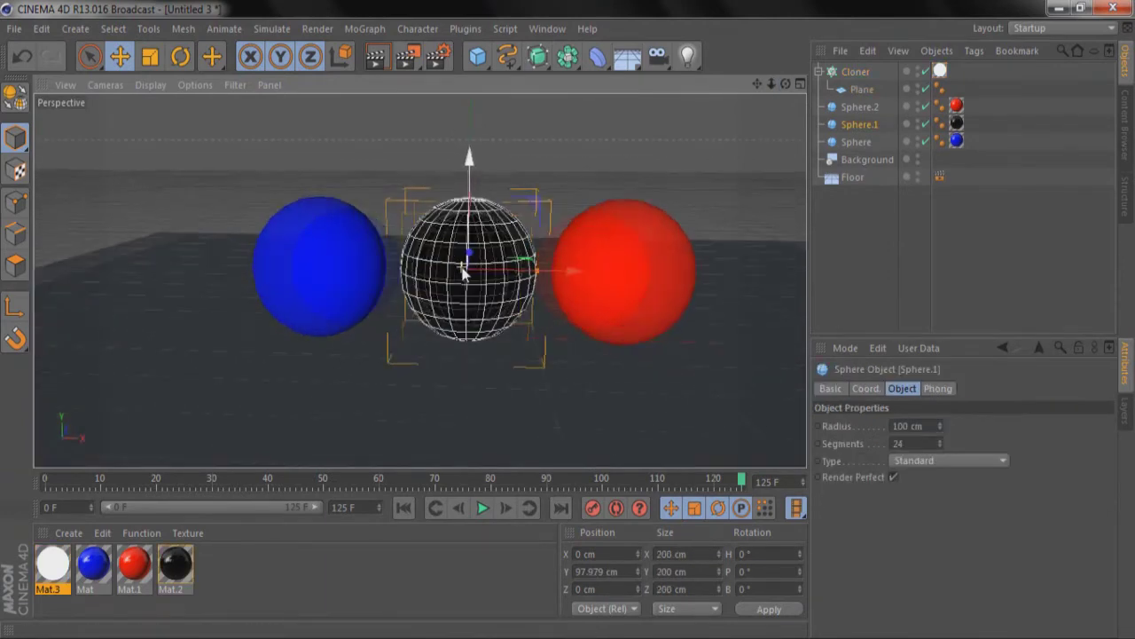
drag(785, 83, 568, 319)
click(375, 56)
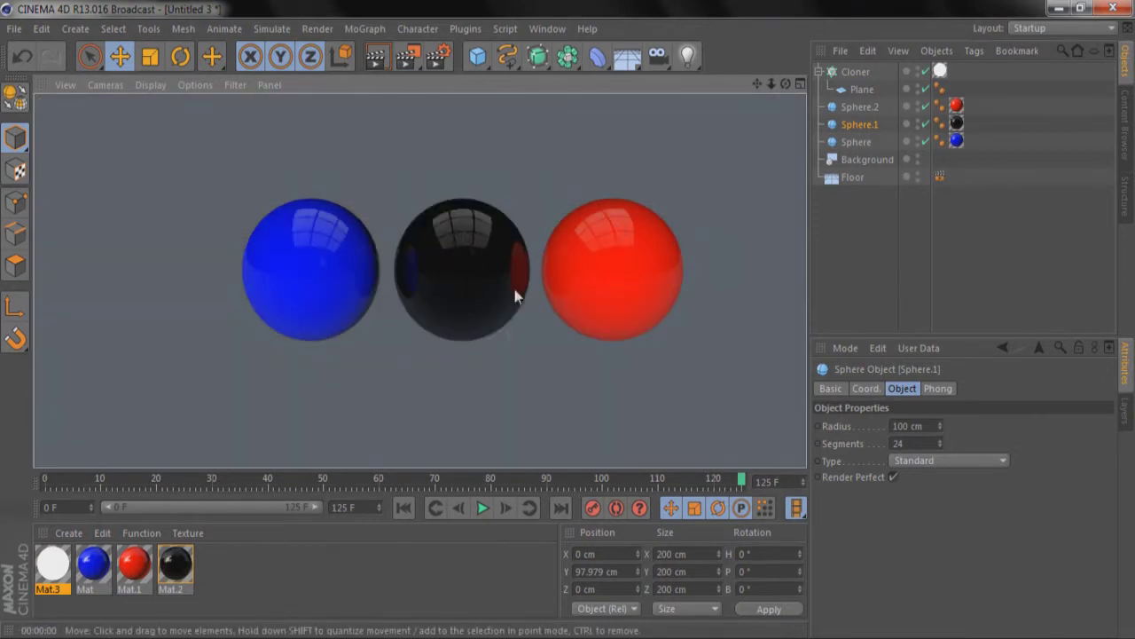
Enable the Global Illumination and Ambient Occlusion effects in the render settings
click(385, 397)
click(436, 55)
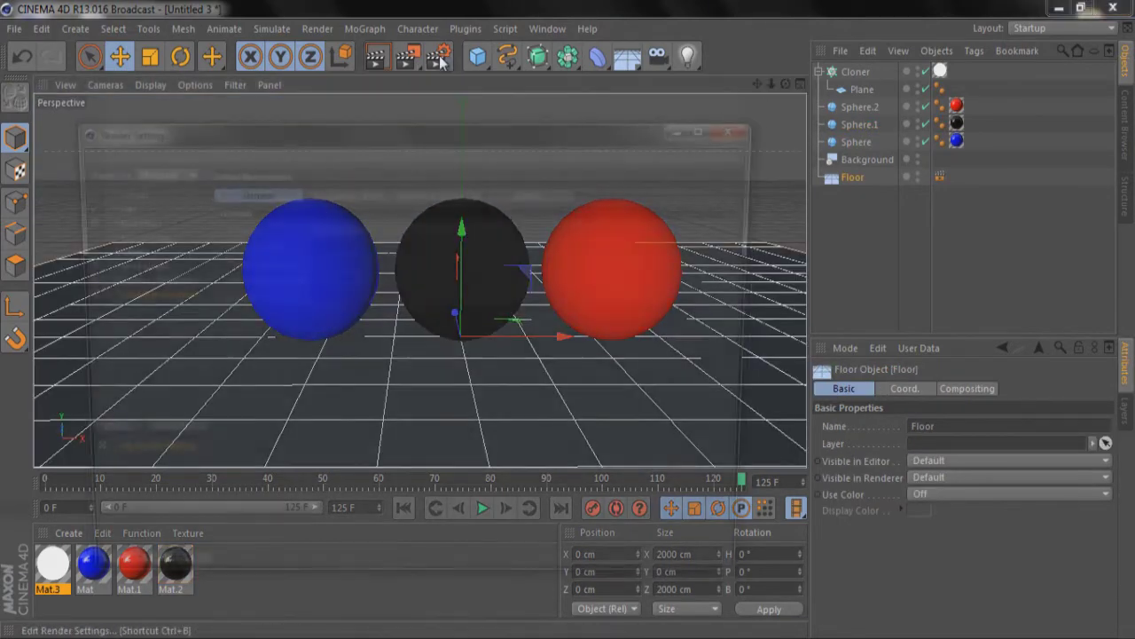
click(75, 295)
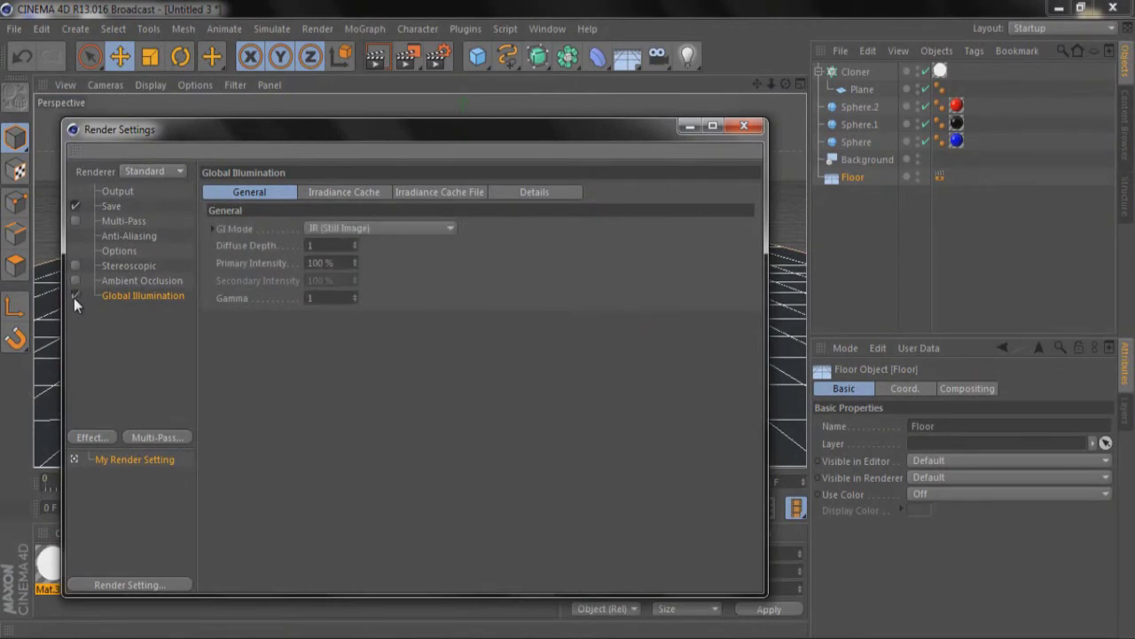
shift+click(136, 280)
click(136, 280)
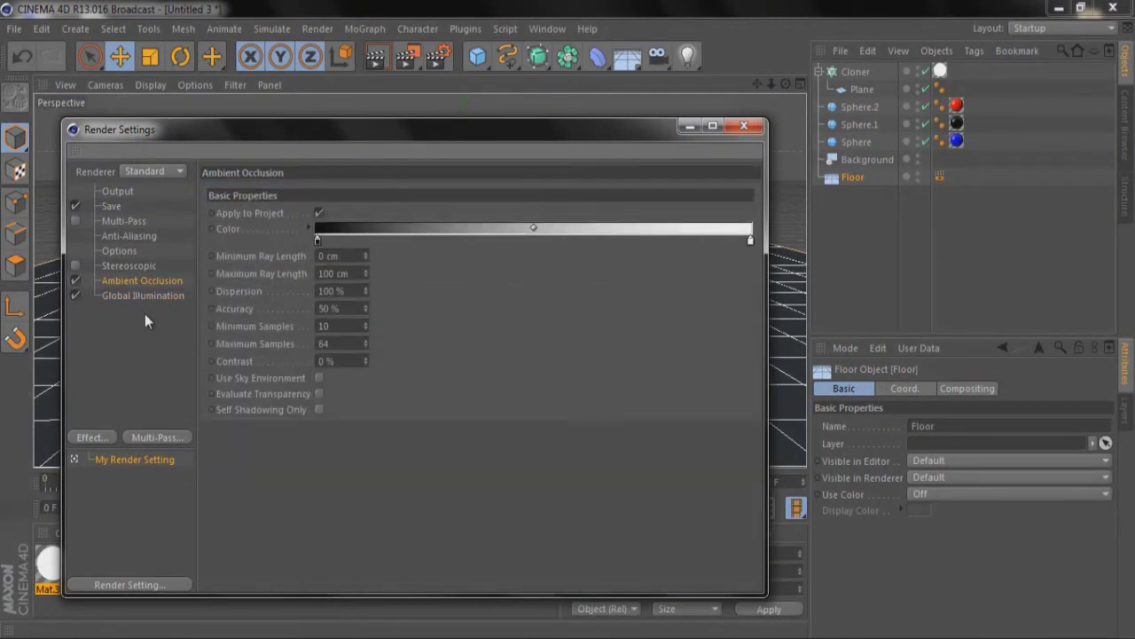
Remove the Ambient Occlusion and Global Illumination effects from the render settings
key(Delete)
click(134, 281)
key(Delete)
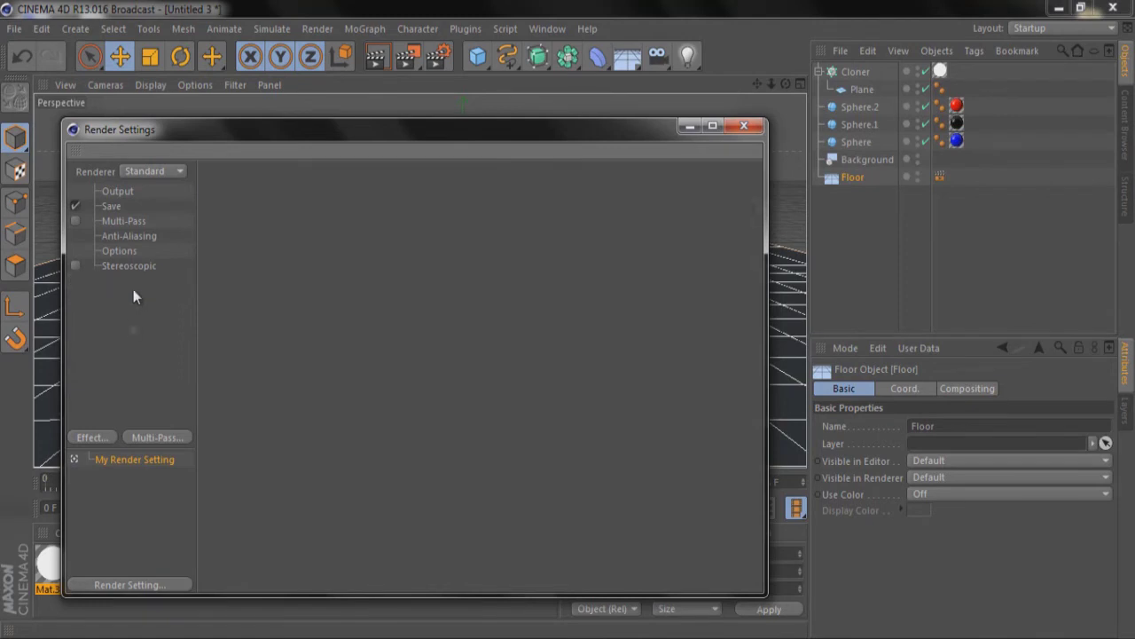
Add Ambient Occlusion and Global Illumination as render effects, and render a viewport preview of the three spheres
click(92, 436)
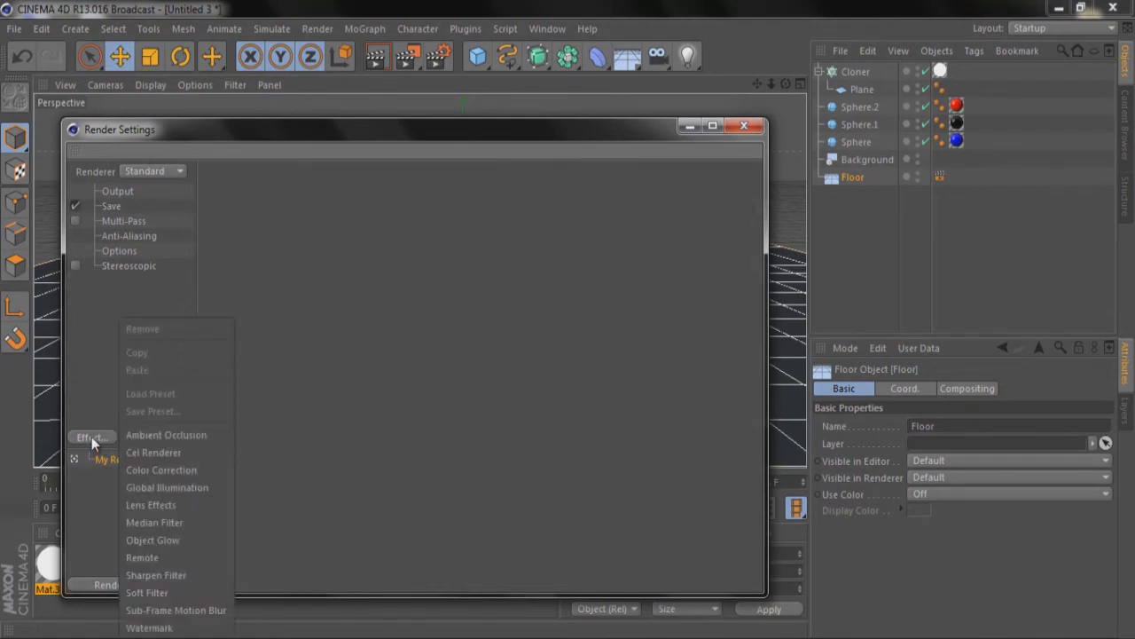
click(143, 434)
click(101, 438)
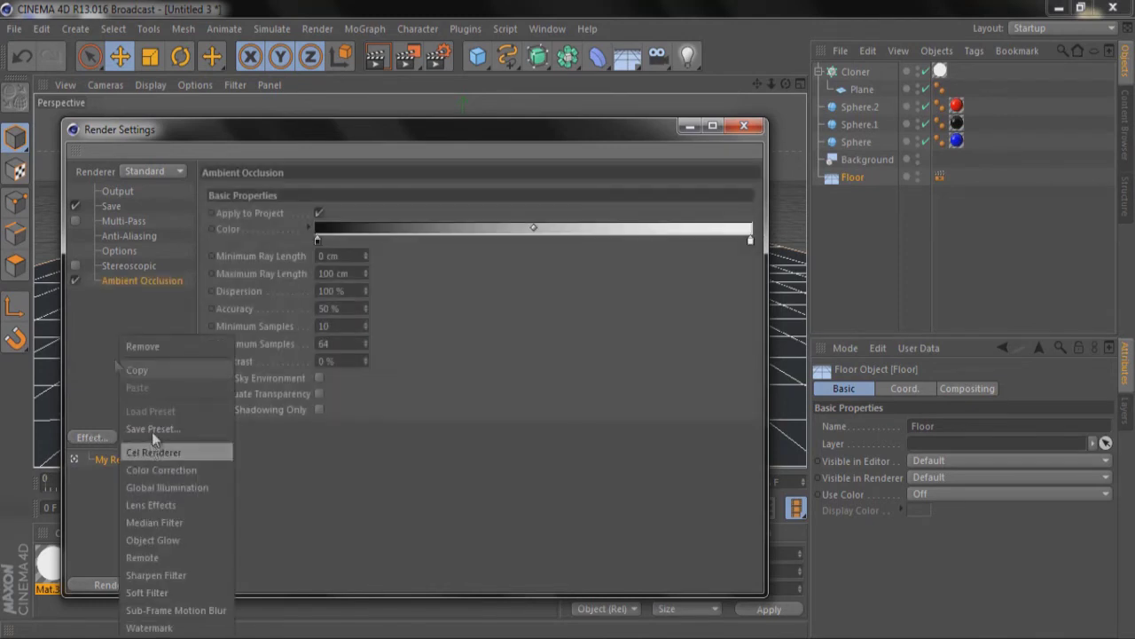
click(177, 490)
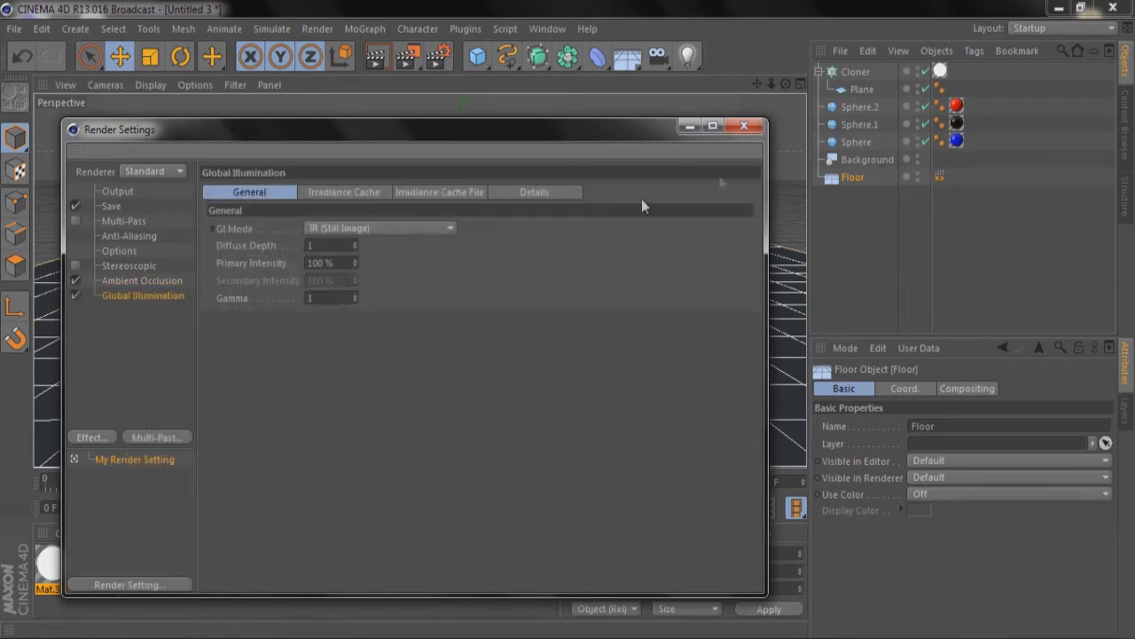
click(733, 126)
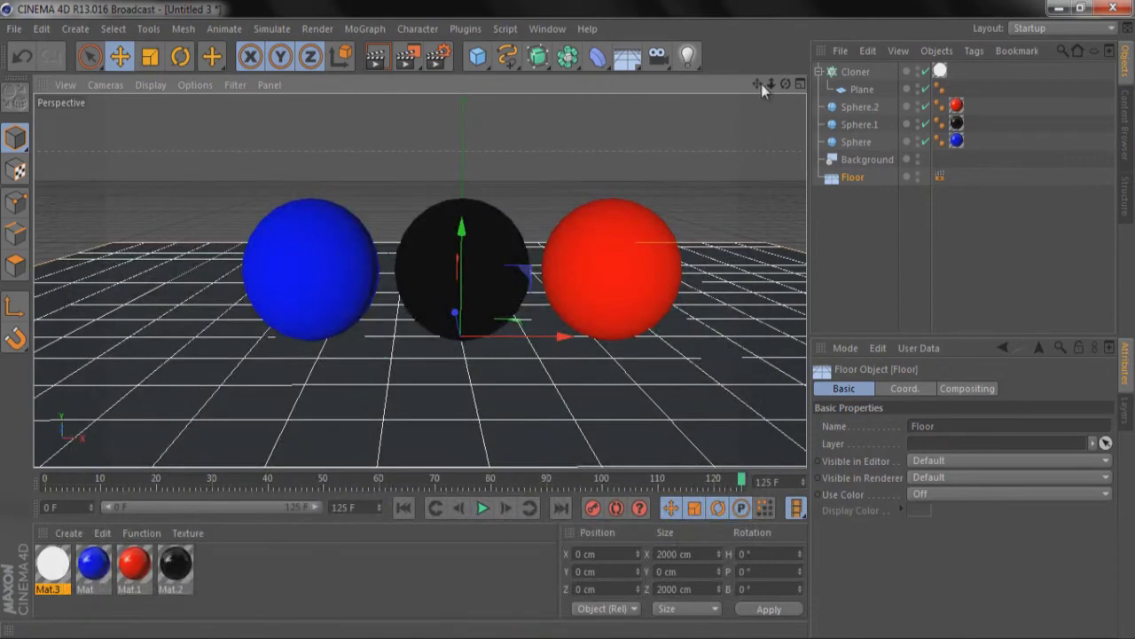
alt+drag(568, 328, 567, 327)
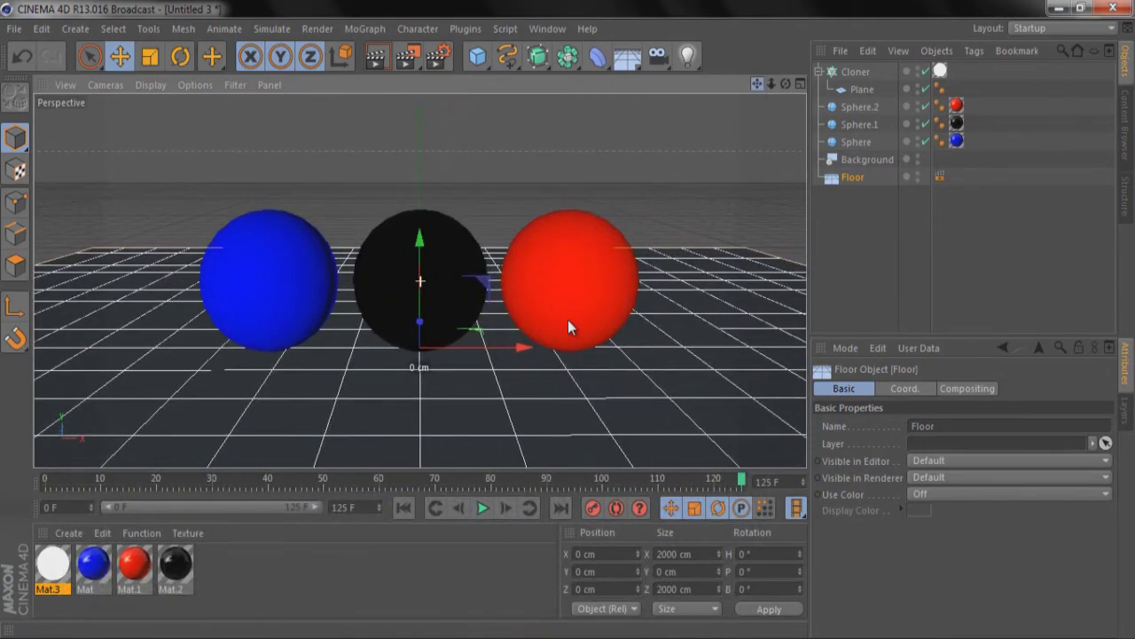
click(371, 60)
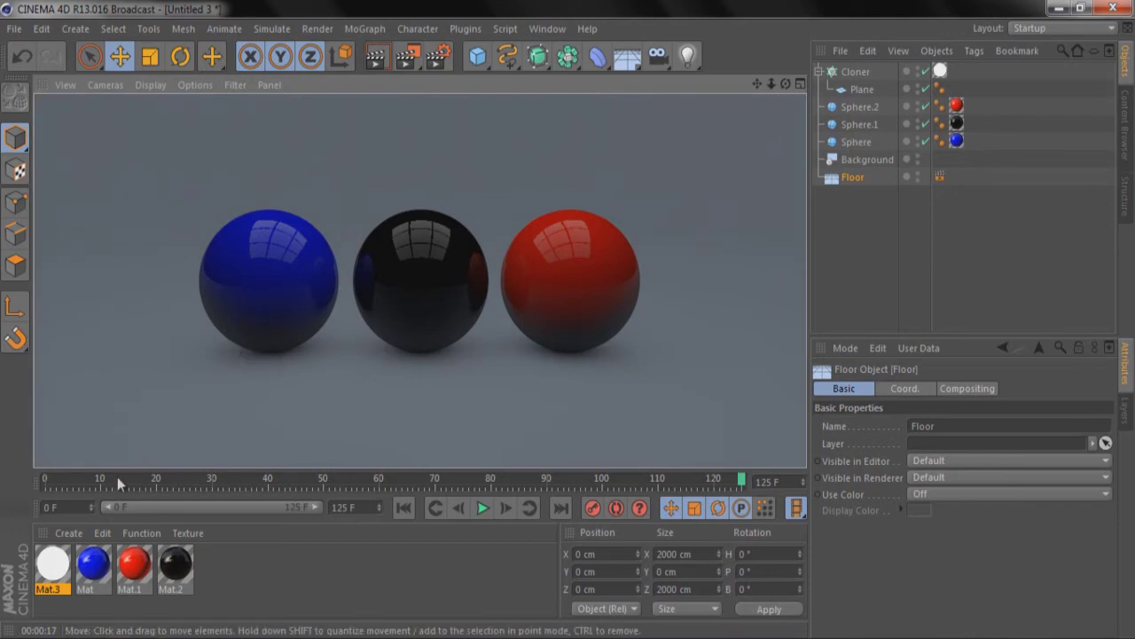
Set the Luminance brightness of the white panel material to 280% and render a viewport preview
click(53, 567)
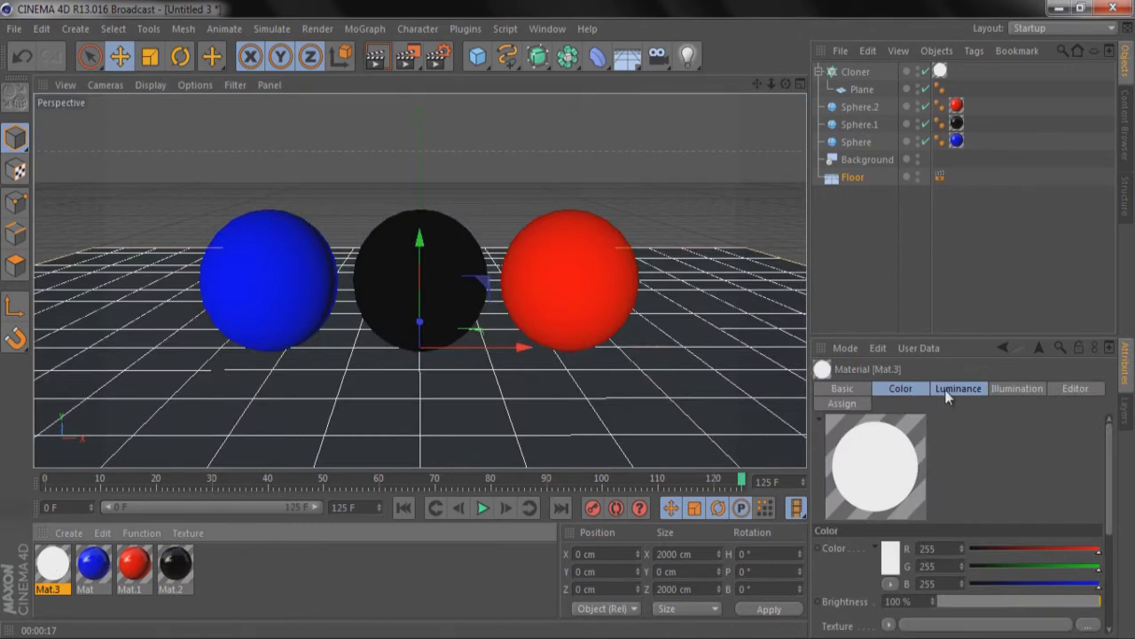
click(947, 393)
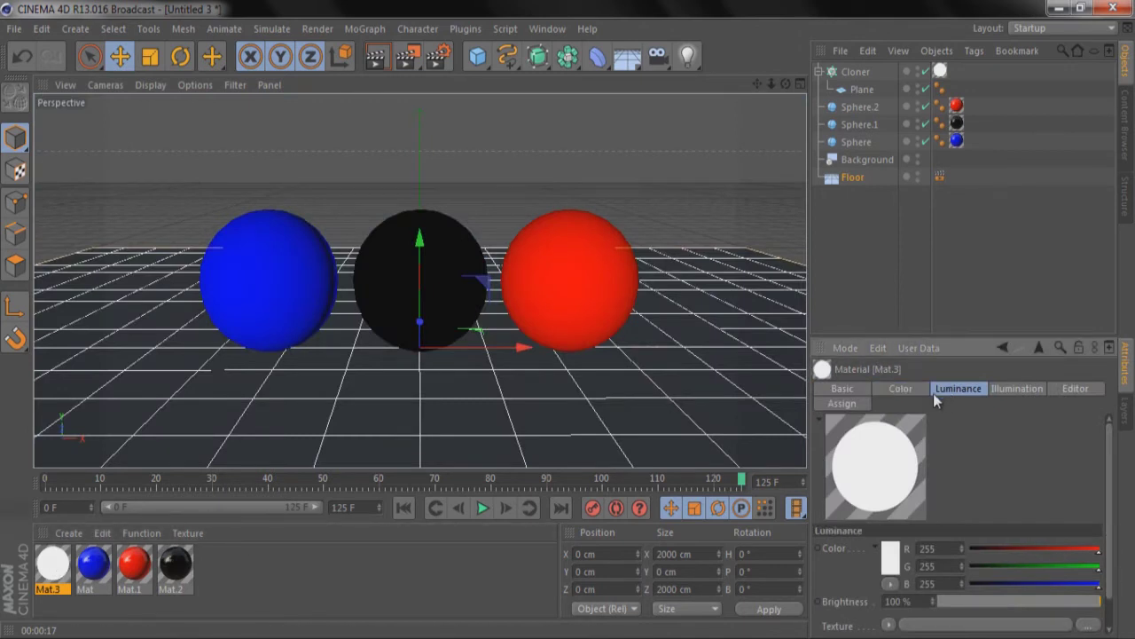
drag(876, 601, 851, 612)
key(Return)
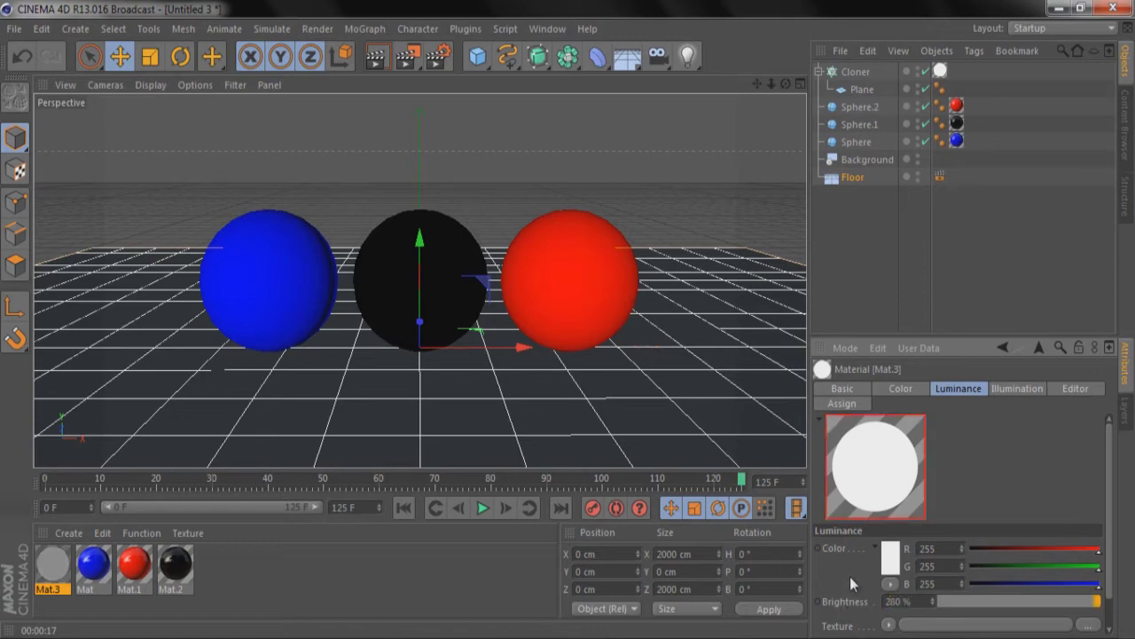
click(375, 55)
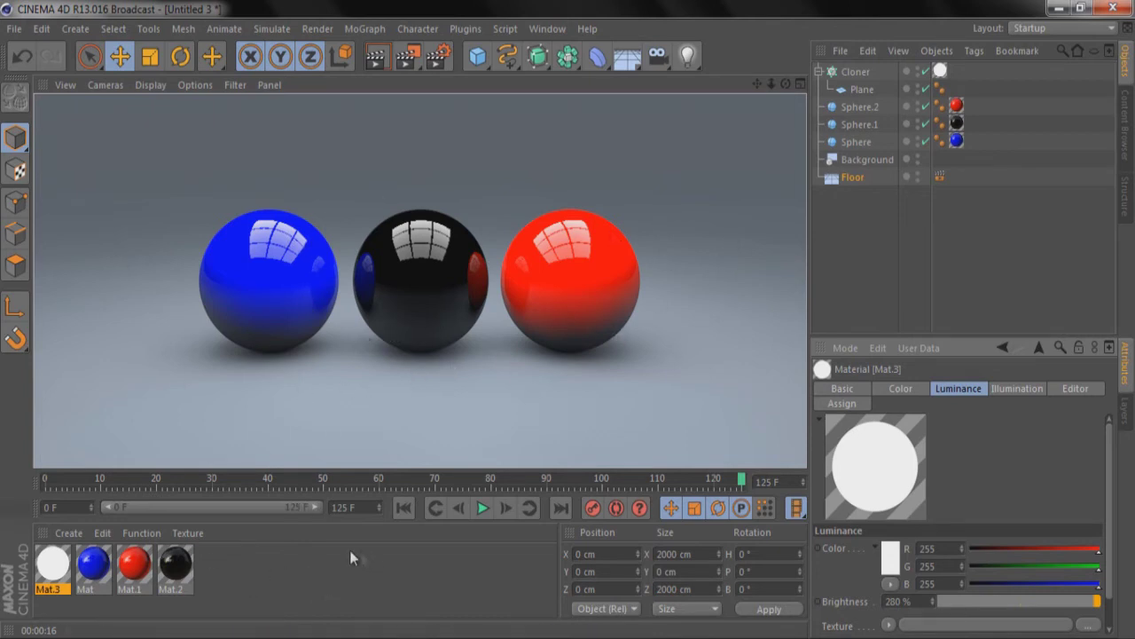
Delete the blue, black and red spheres from the scene
click(867, 143)
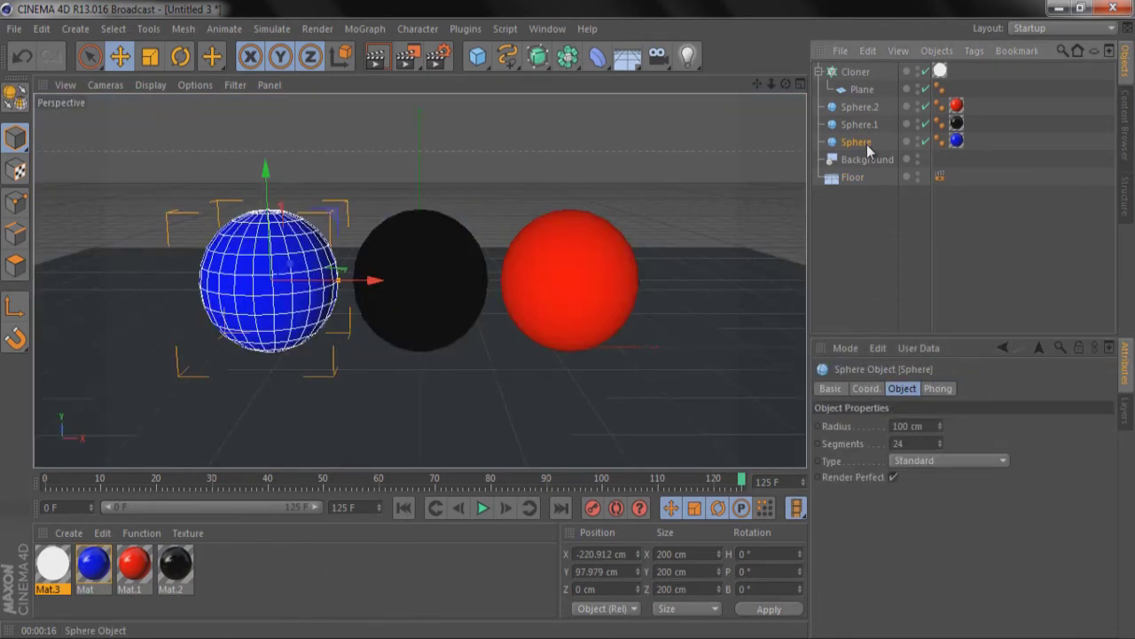
key(shift+Up)
key(shift+Up)
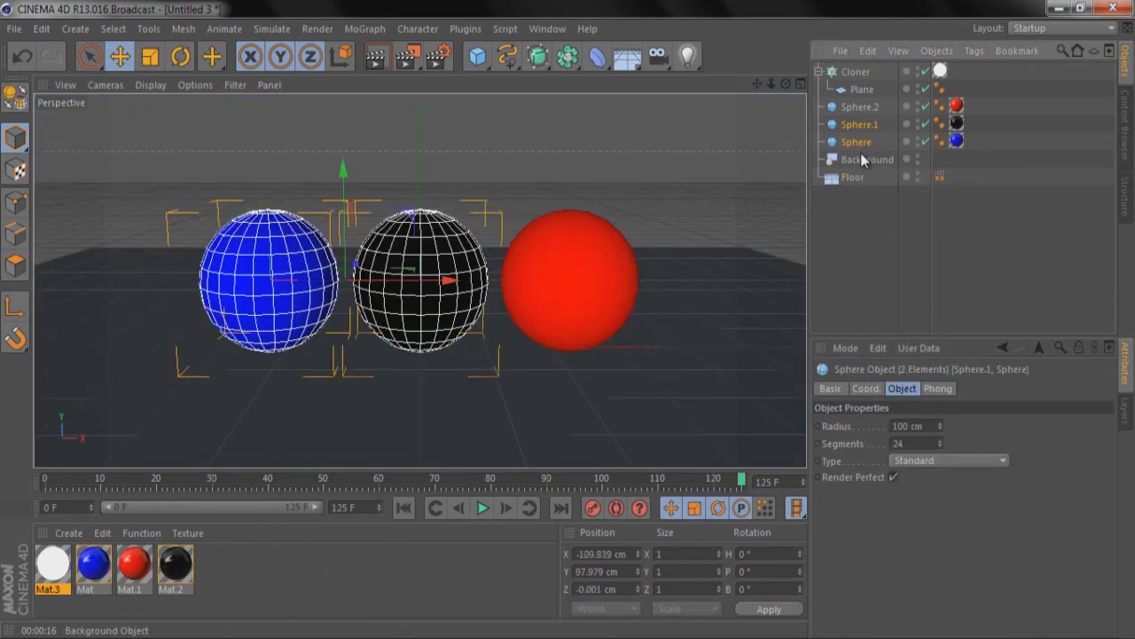
key(Delete)
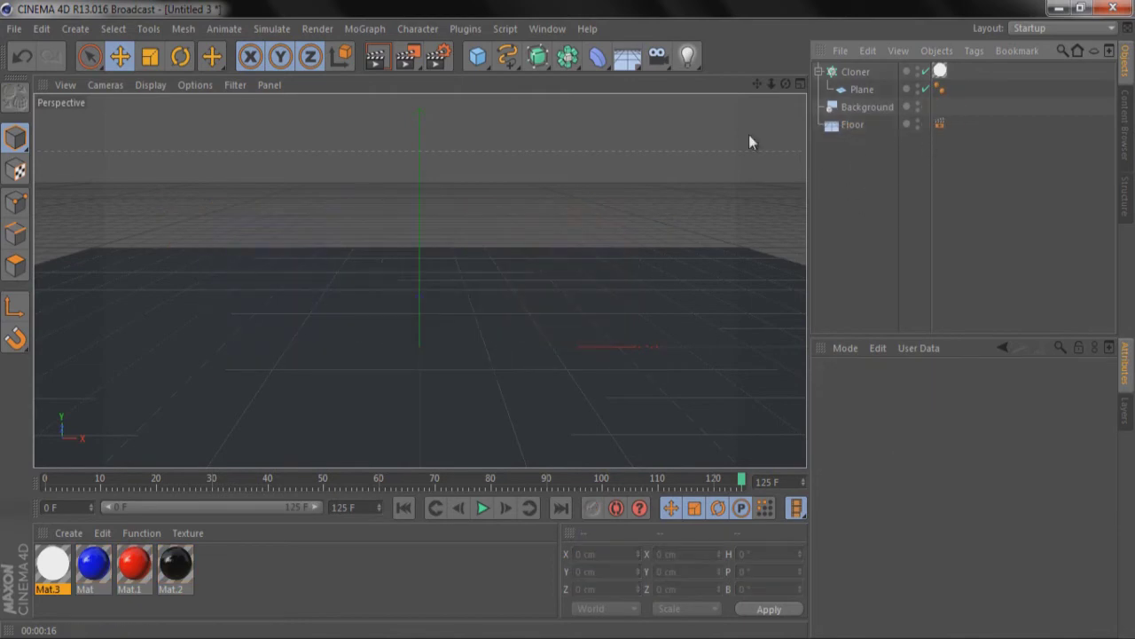
Add a MoText object with Middle alignment that reads "FazeR"
click(363, 30)
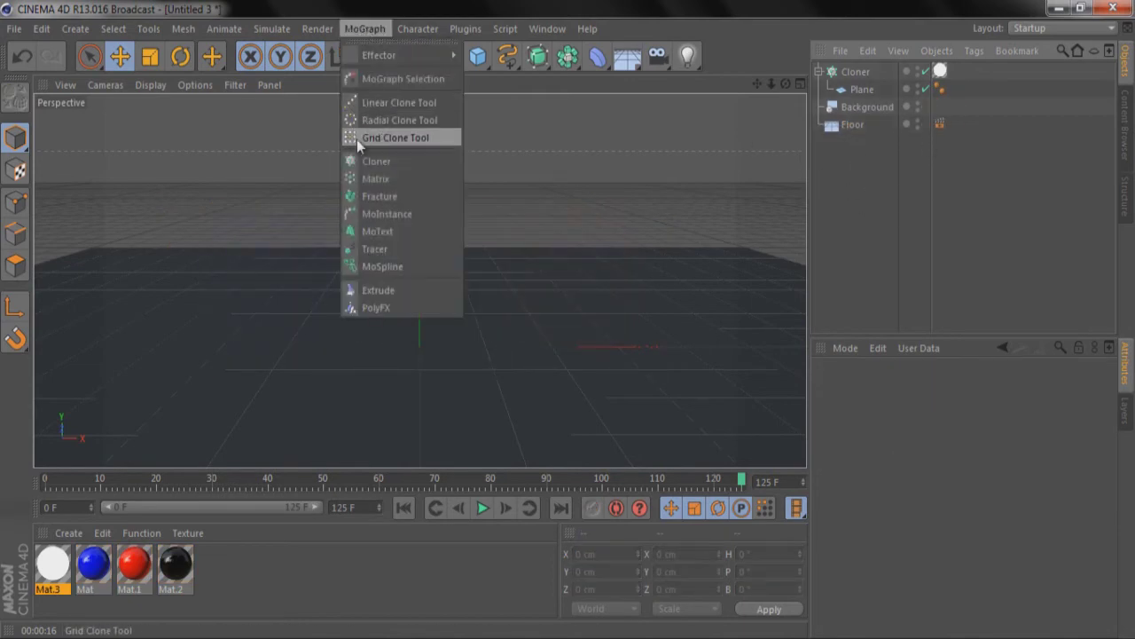
click(378, 232)
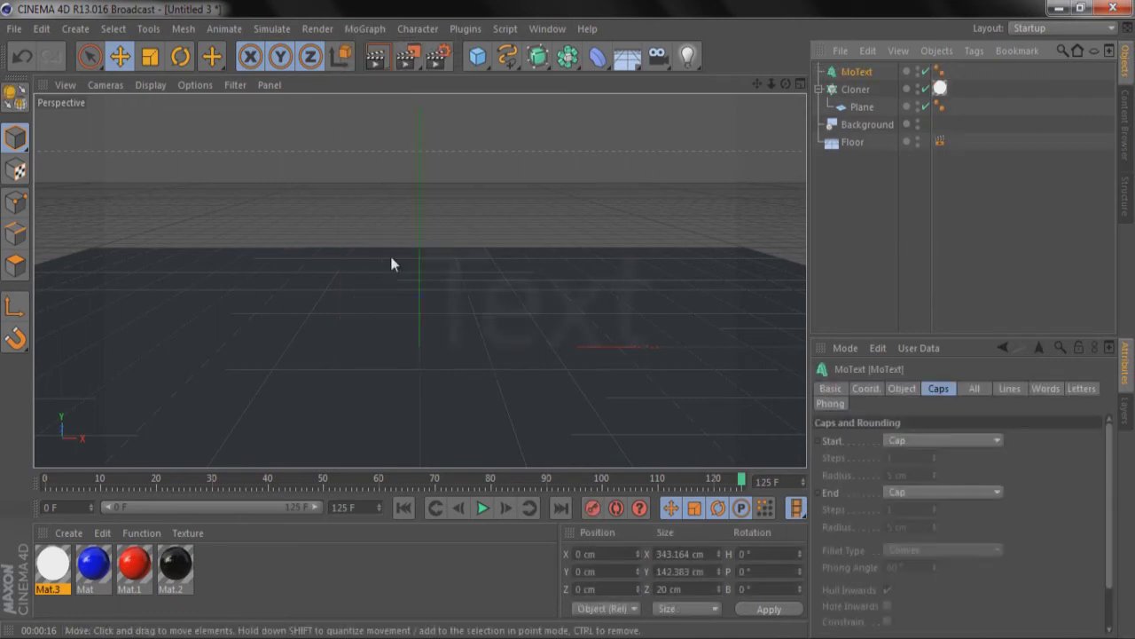
click(903, 389)
click(970, 574)
click(943, 543)
click(921, 486)
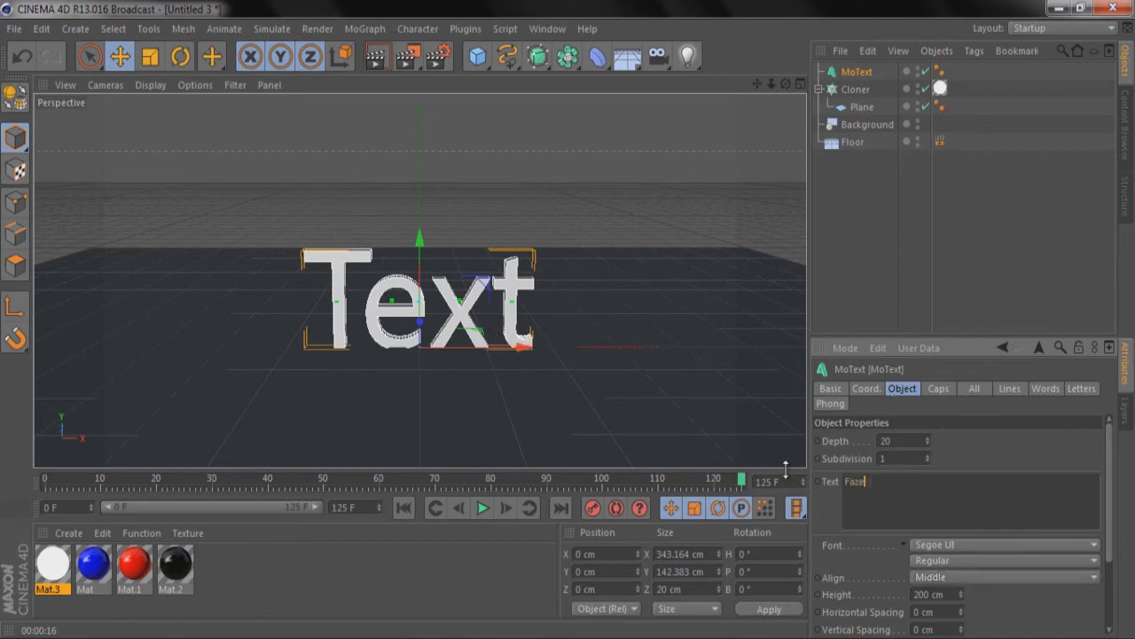
Set the text's depth to 80 and its font to Ethnocentric Rg
click(905, 441)
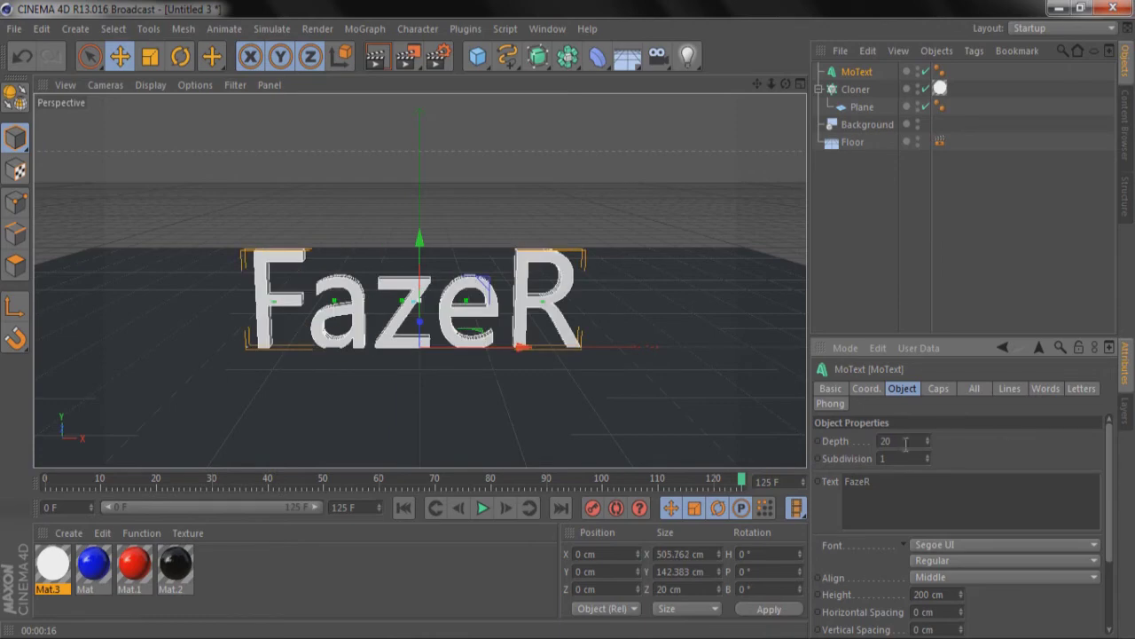
text(80)
key(Return)
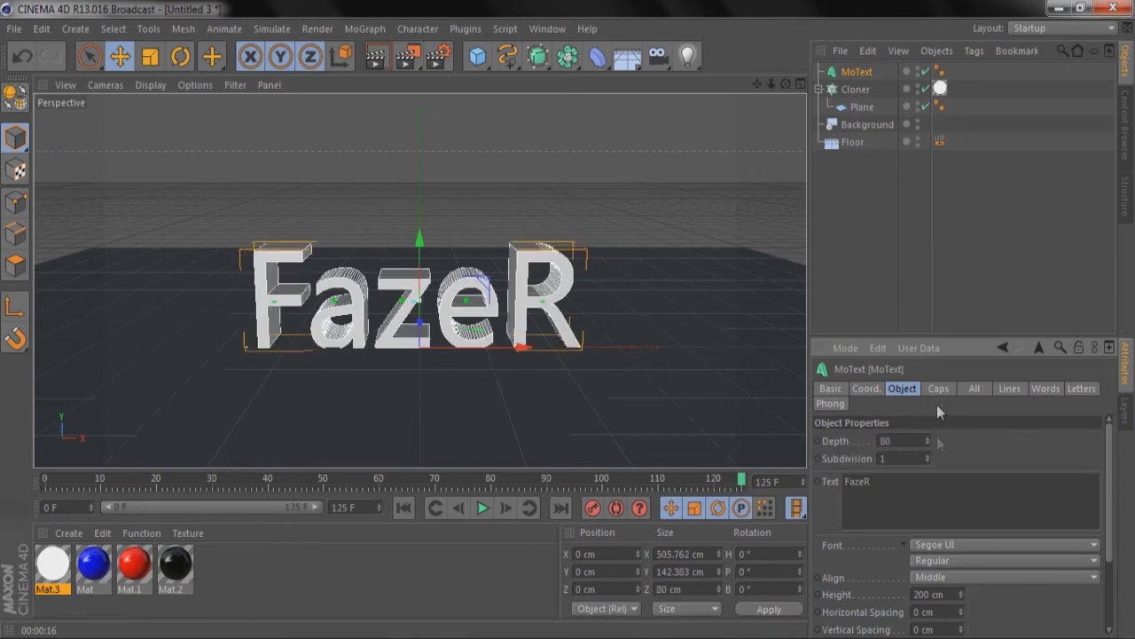
click(956, 545)
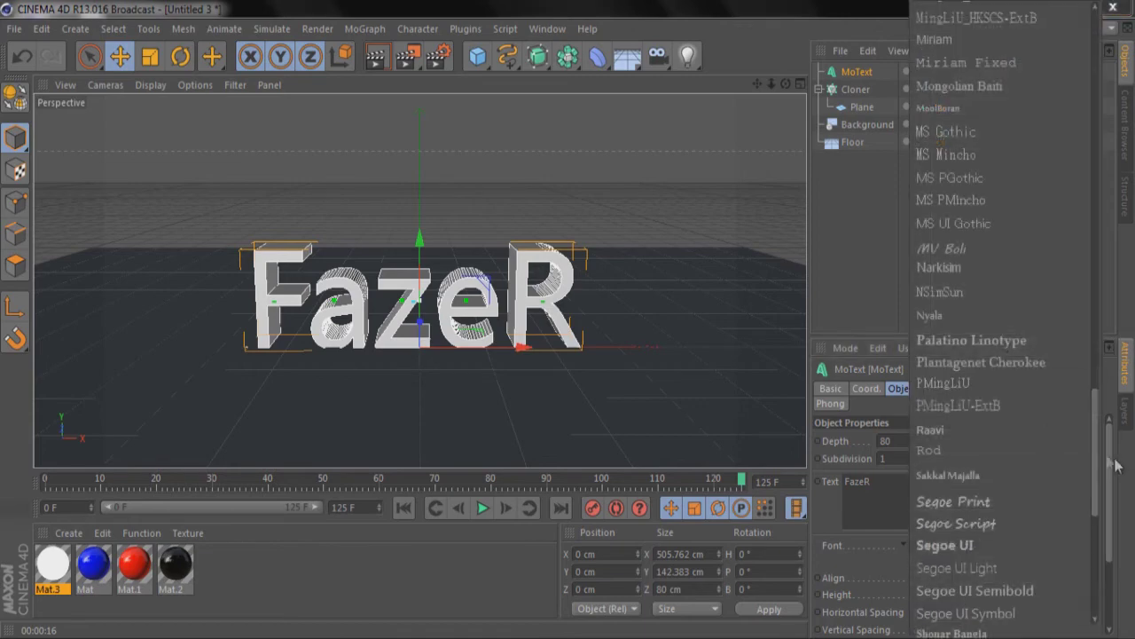
drag(1098, 462, 1114, 199)
click(1047, 202)
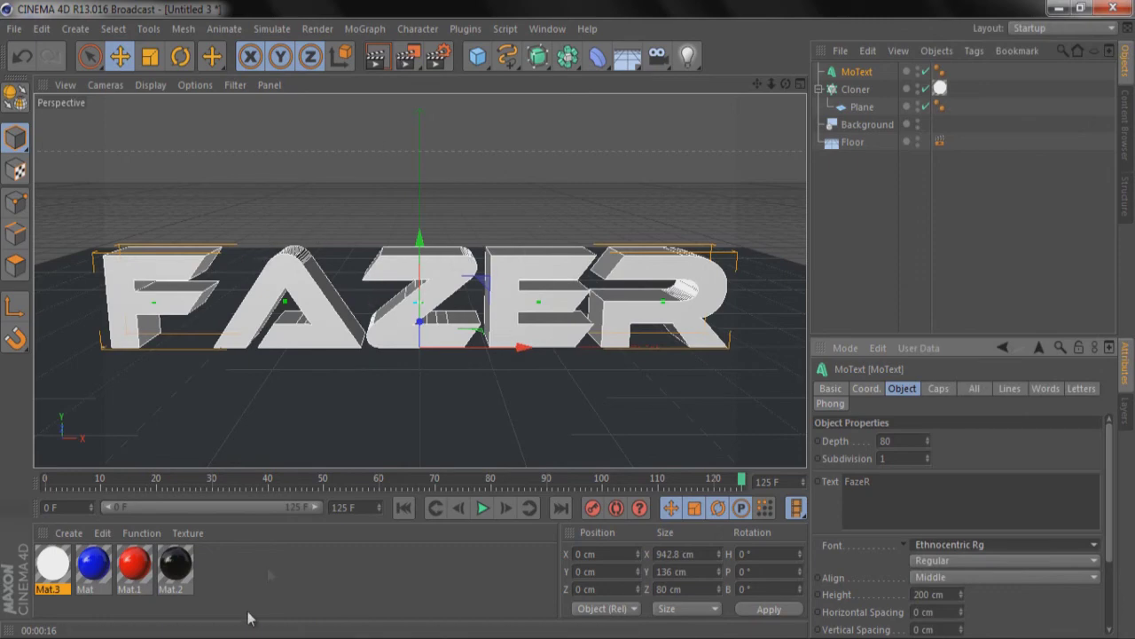
Apply the black material to the text and render a viewport preview
drag(173, 579, 326, 330)
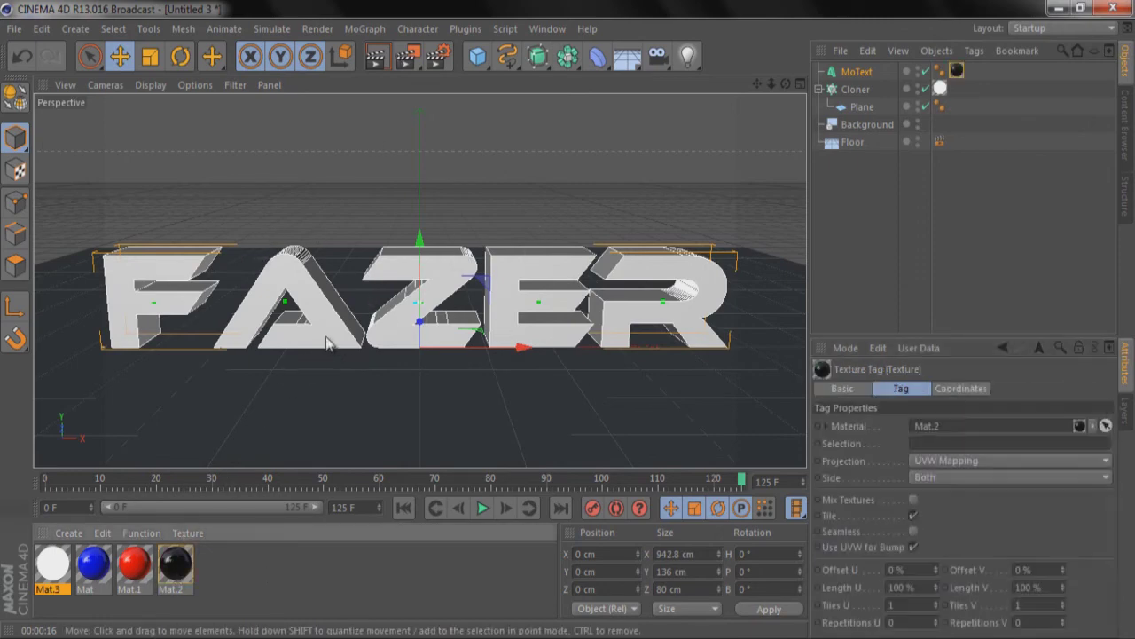
click(376, 58)
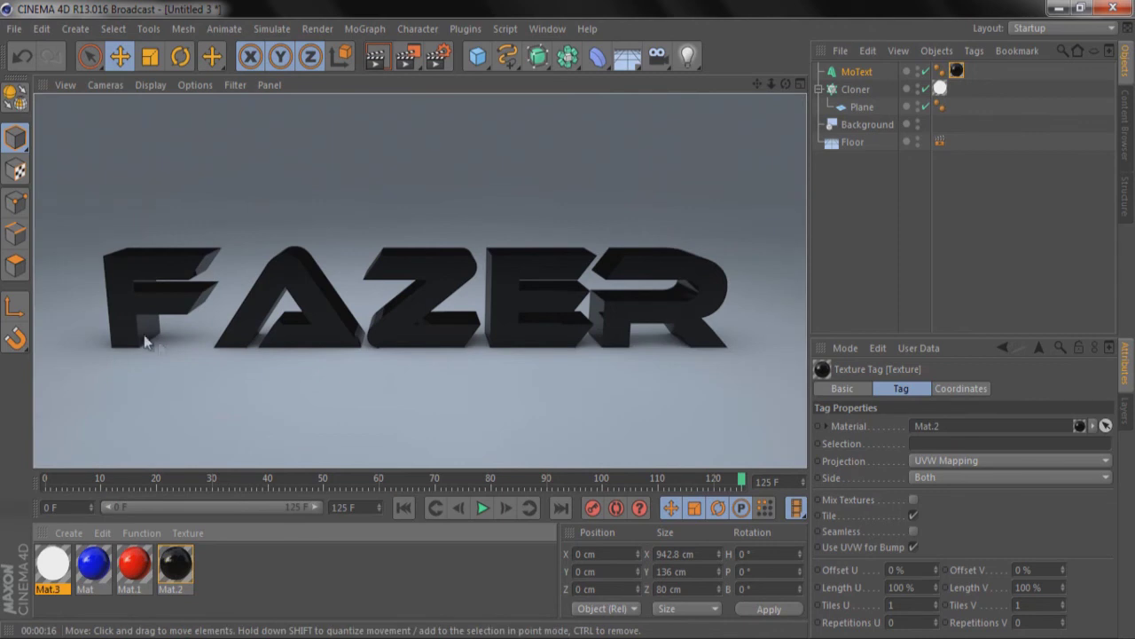
click(255, 566)
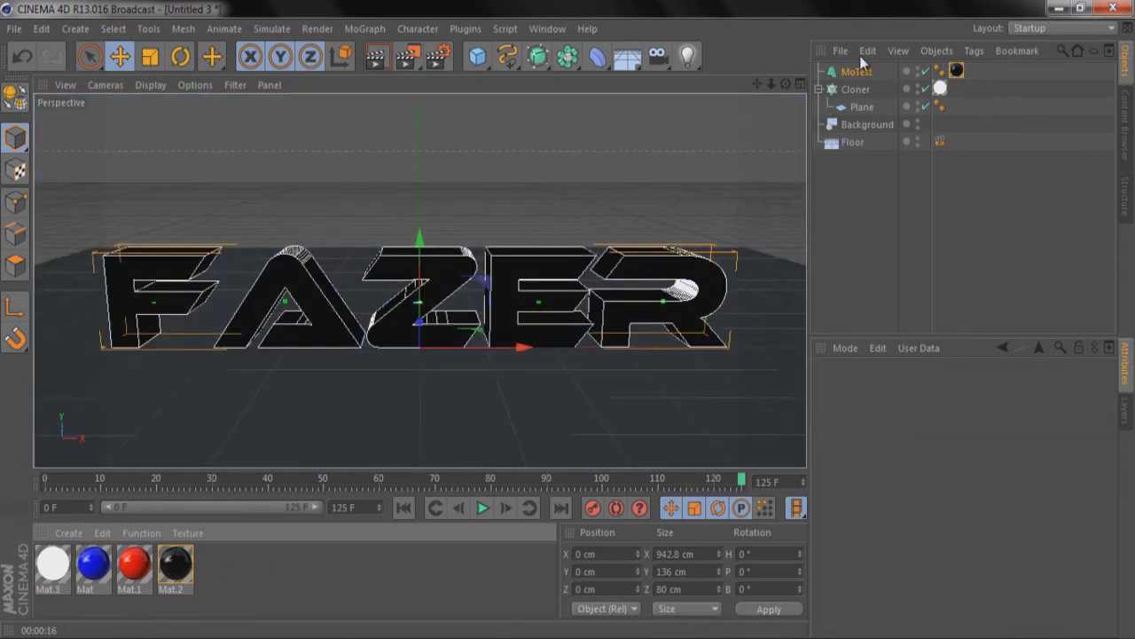
Duplicate the black MoText object in place
click(857, 71)
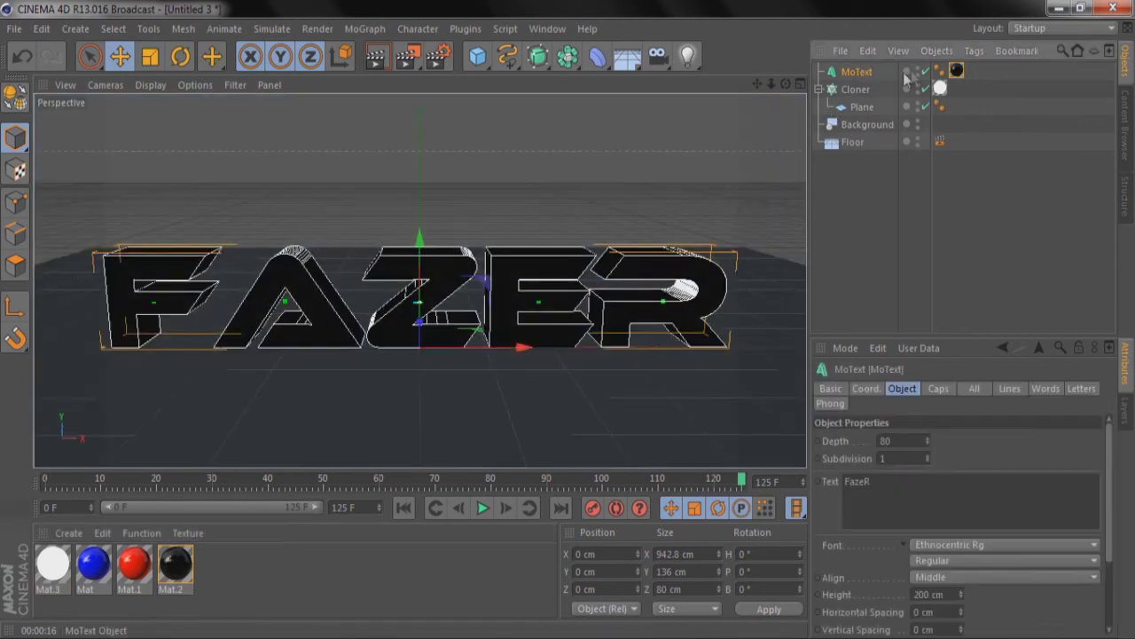
click(939, 389)
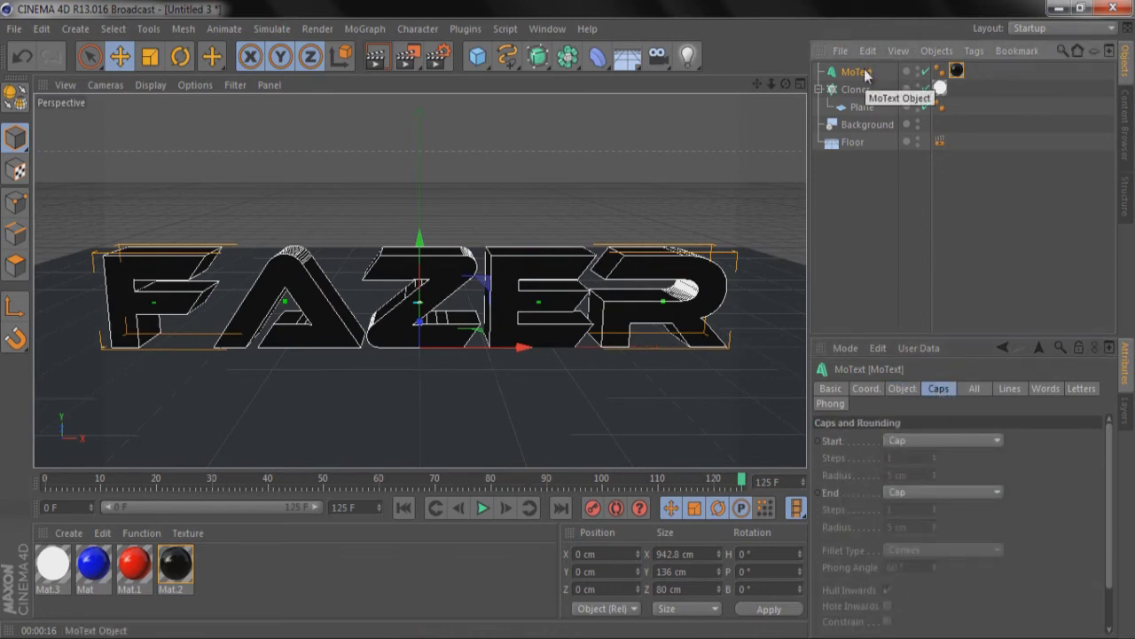
key(ctrl+c)
key(ctrl+v)
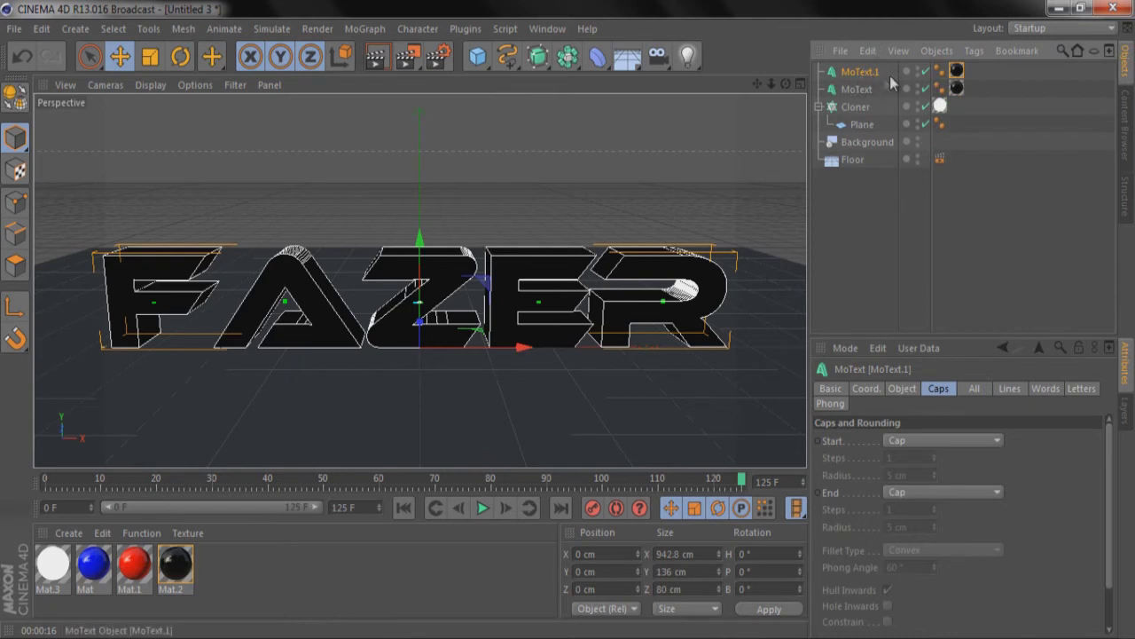
Set both the start and end caps of the original MoText to Fillet Cap
click(855, 90)
click(939, 390)
click(956, 439)
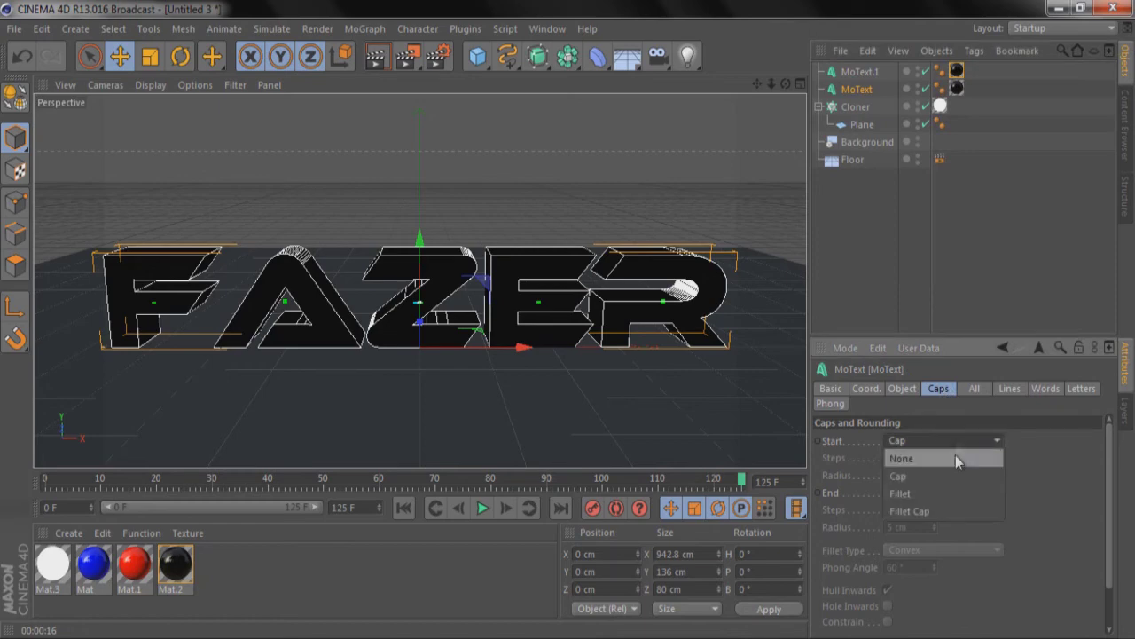
click(950, 515)
click(952, 493)
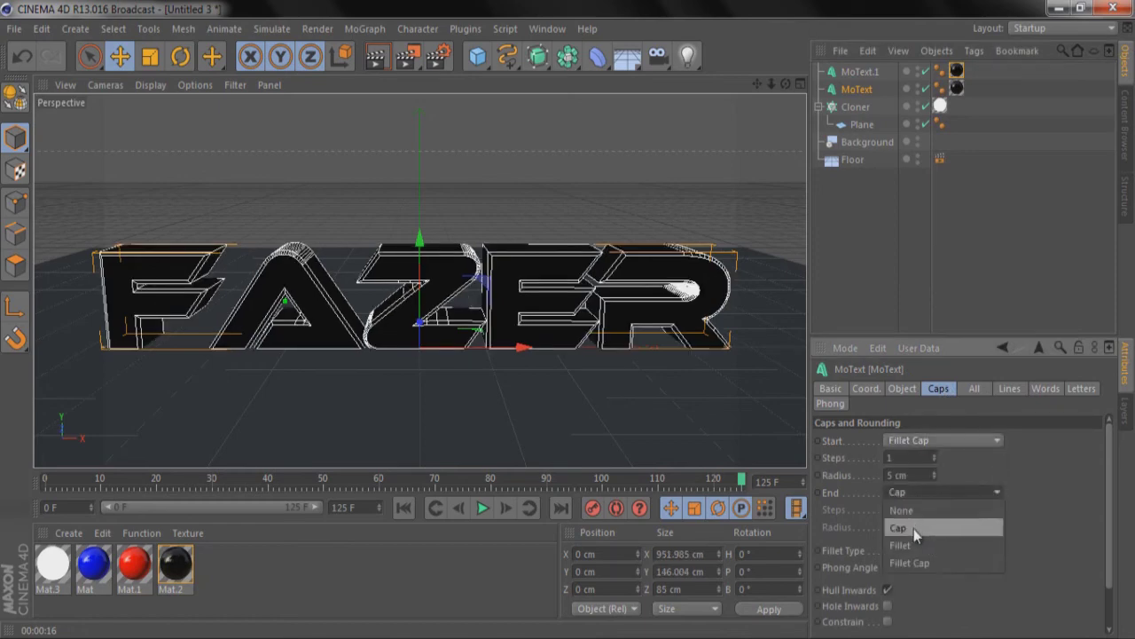
click(914, 562)
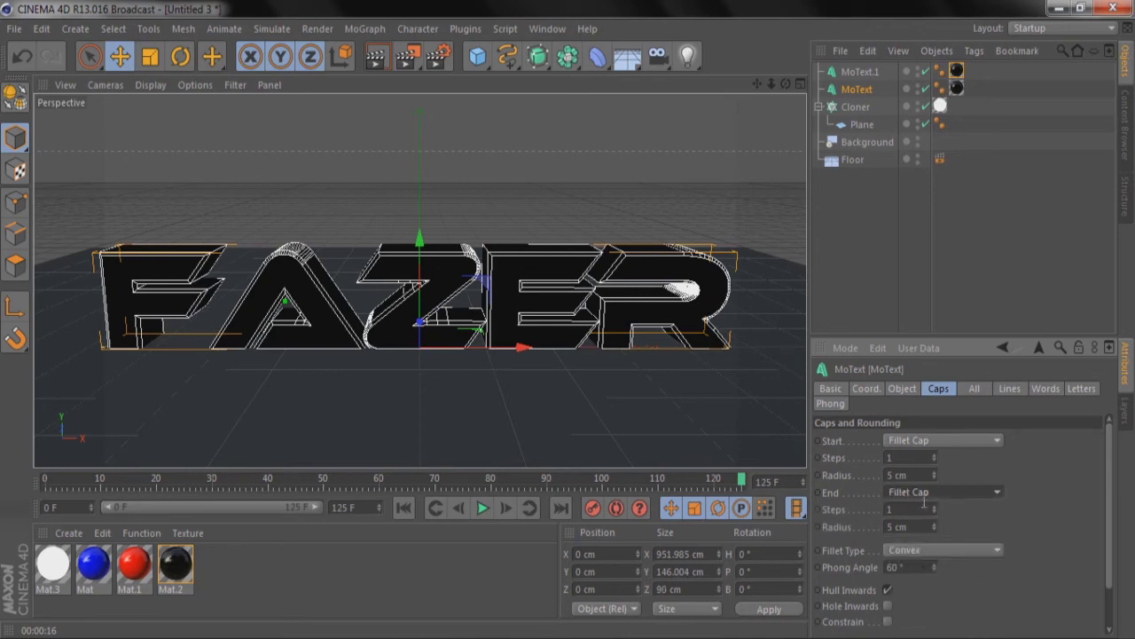
Set both fillet cap radii of the original text to 8 cm and the start steps to 5, raising the end steps to match
drag(933, 525, 935, 523)
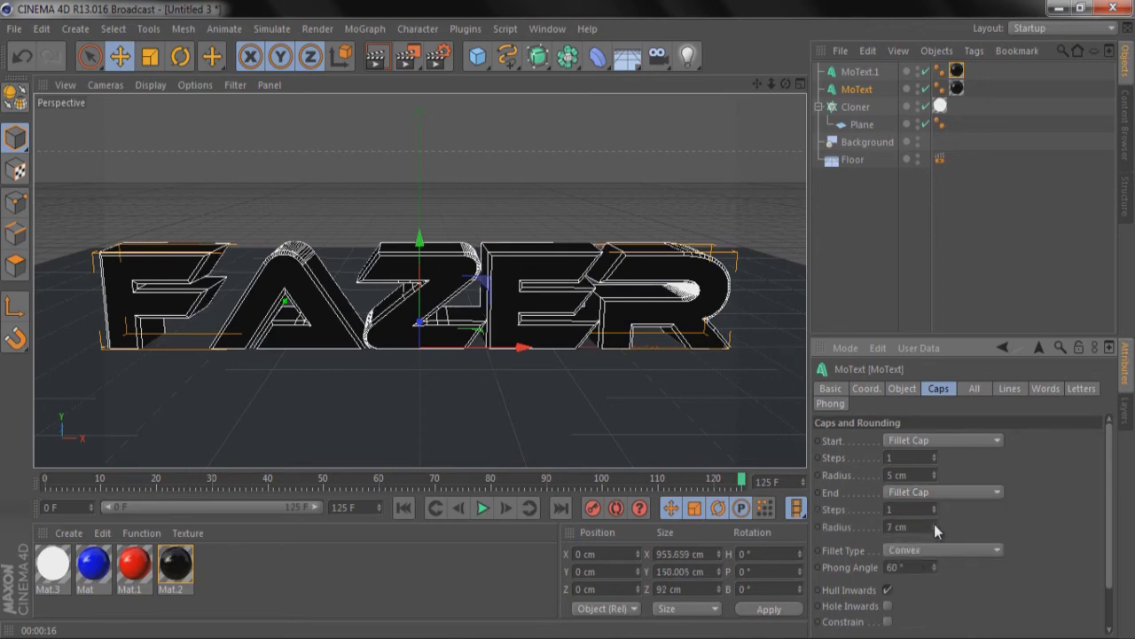
drag(934, 475, 934, 472)
click(934, 471)
click(934, 456)
click(934, 454)
click(934, 455)
click(935, 455)
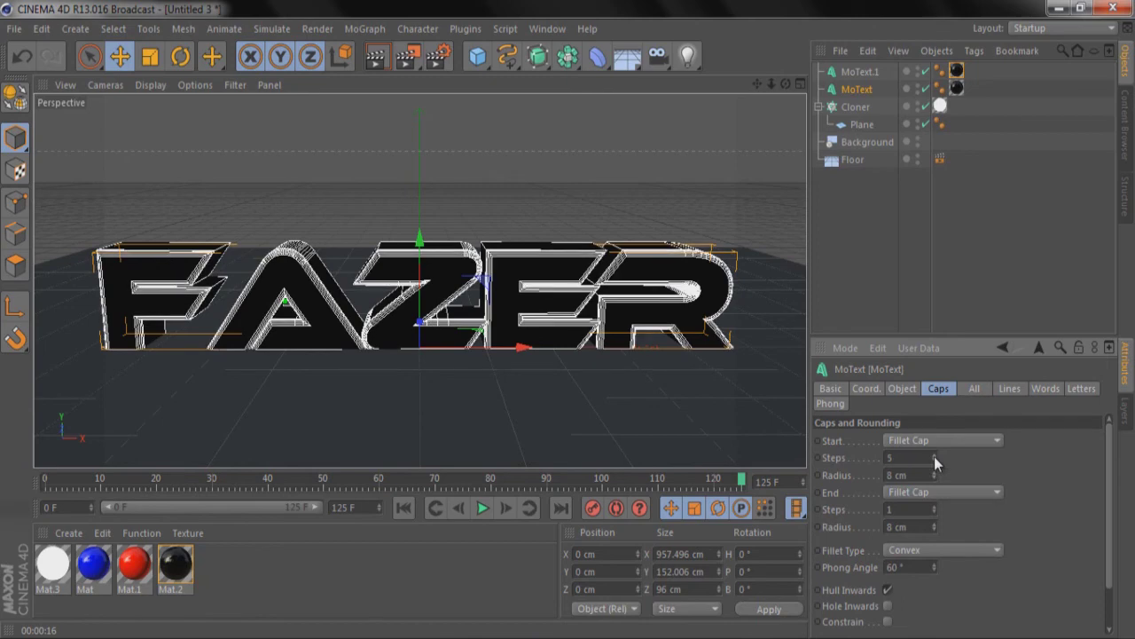
click(936, 508)
click(936, 507)
click(936, 507)
click(936, 506)
Move the text copy forward to about Z -14.6 cm and preview-render it with the blue material
click(859, 72)
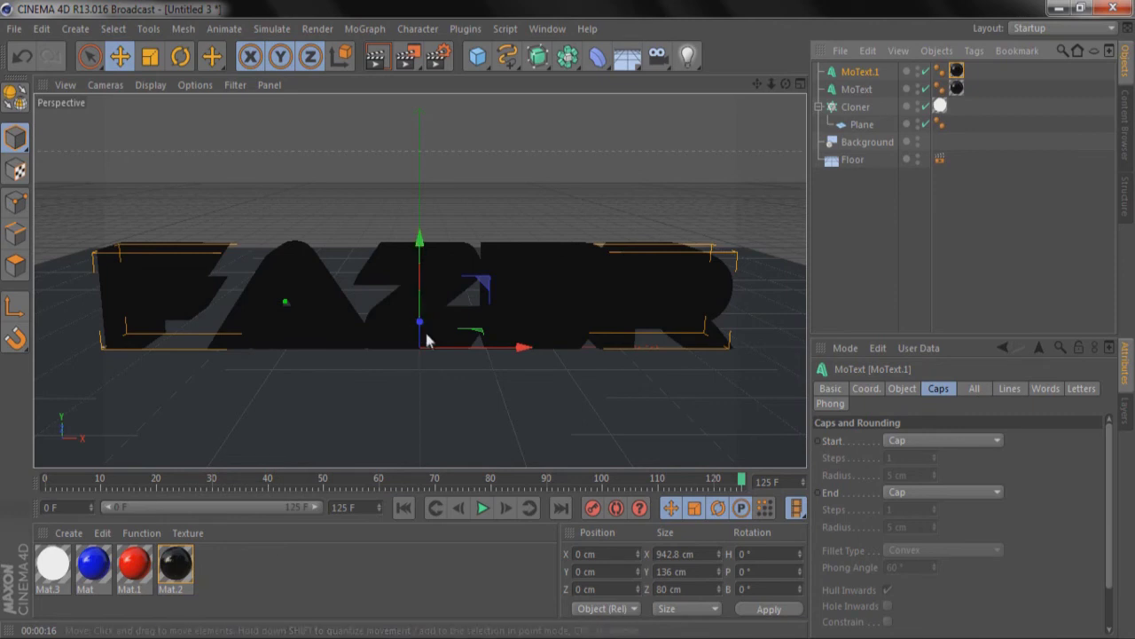
mouse_move(422, 330)
mouse_down()
mouse_move(417, 359)
mouse_move(428, 330)
mouse_up()
drag(100, 578, 960, 73)
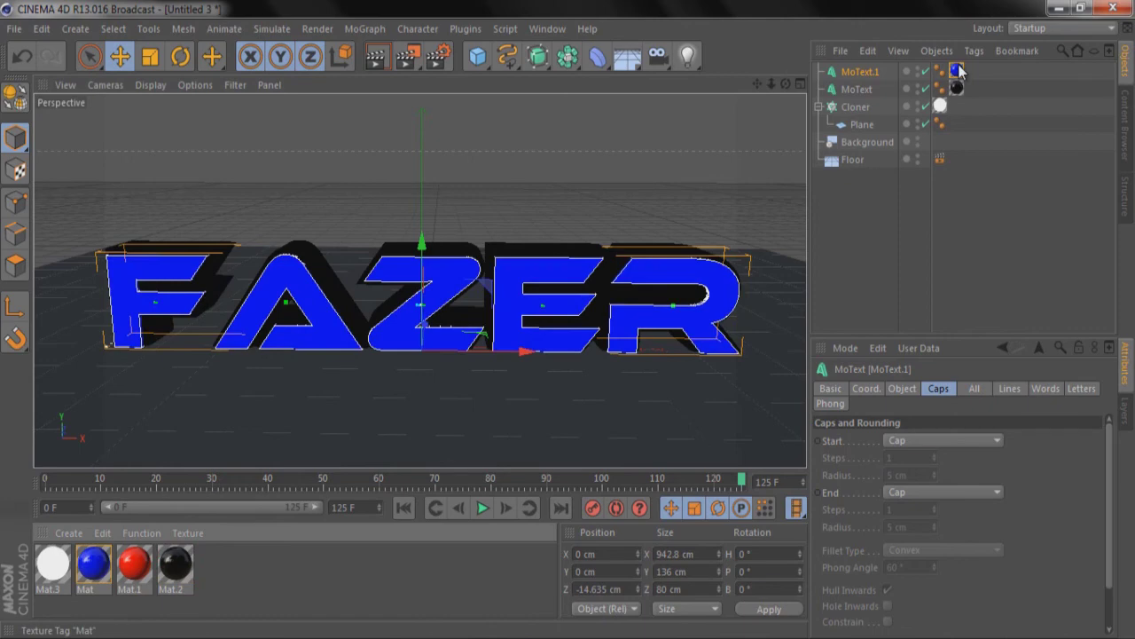
click(381, 57)
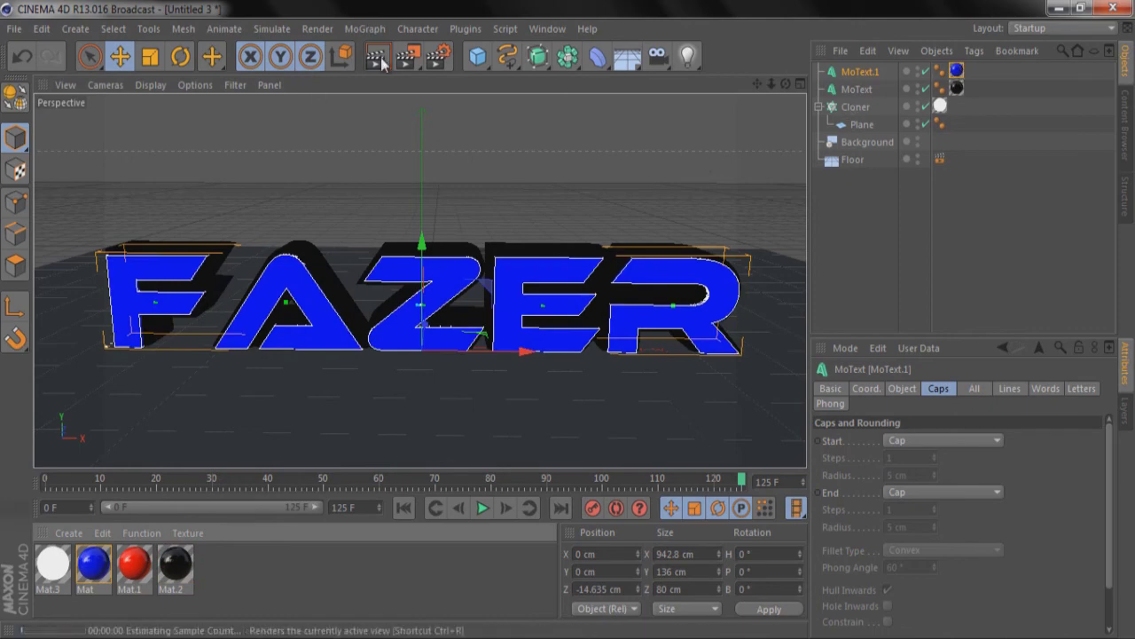